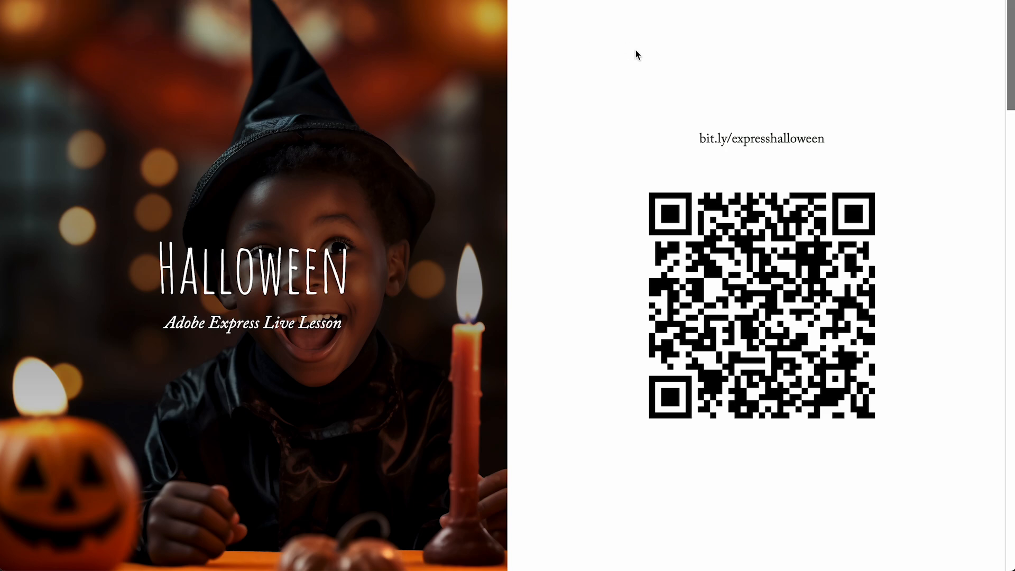
- Copy the heading text "Halloween Facts Webpage" from Challenge 2 on the lesson page, and start a webpage from scratch in Adobe Express
drag(698, 137, 827, 139)
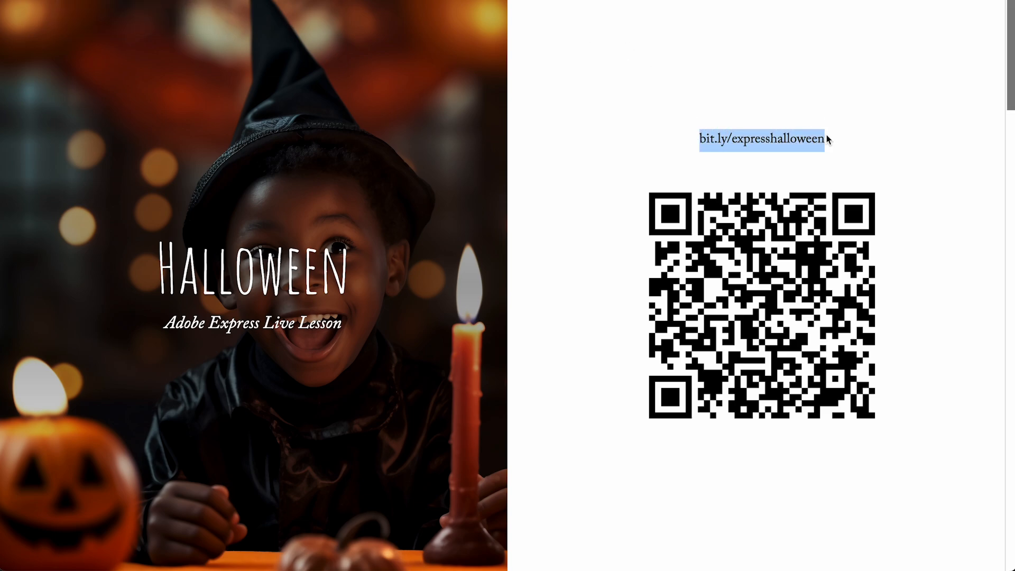
scroll(620, 307, down, 15)
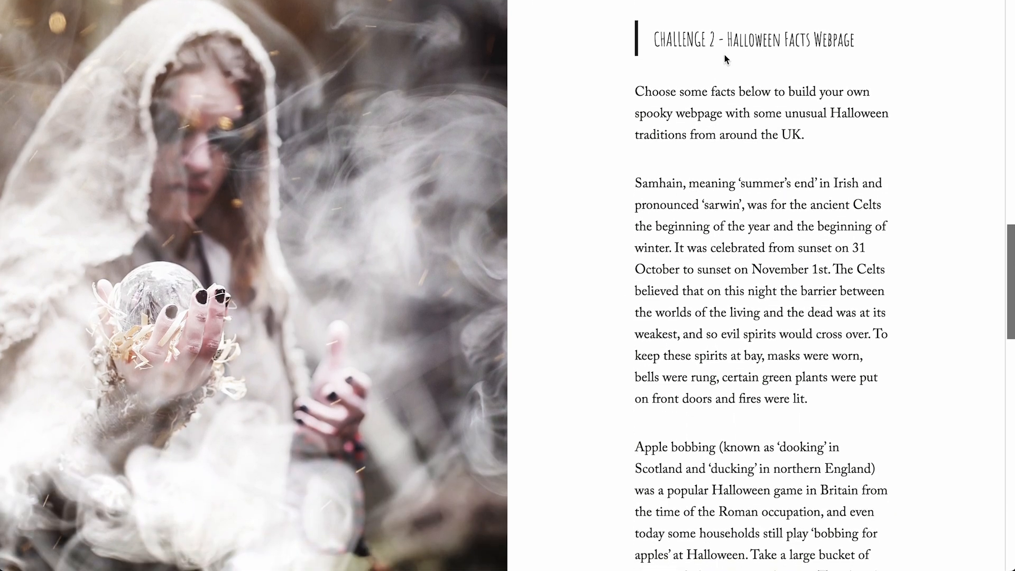
drag(728, 37, 858, 49)
key(ctrl+c)
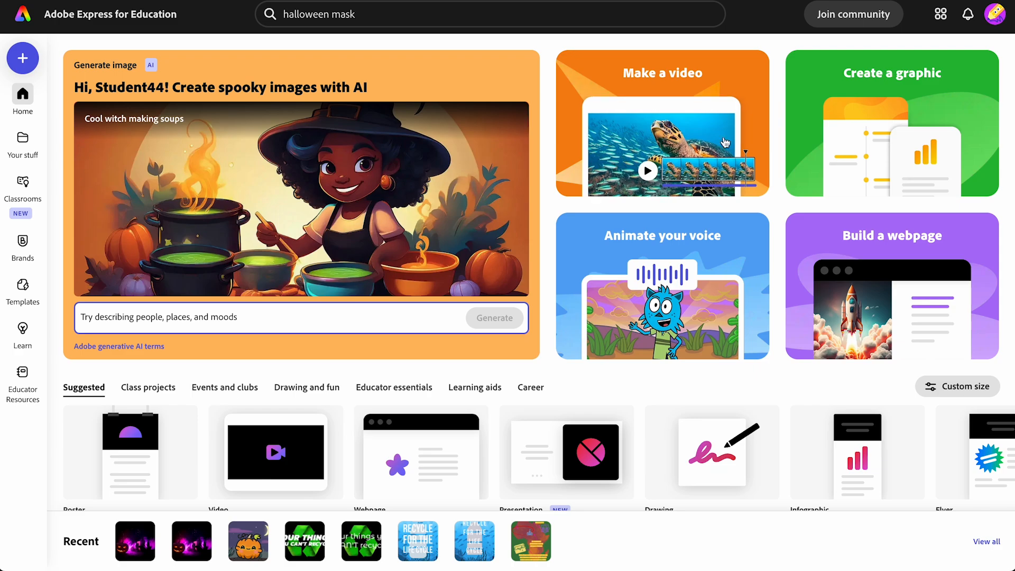
click(885, 334)
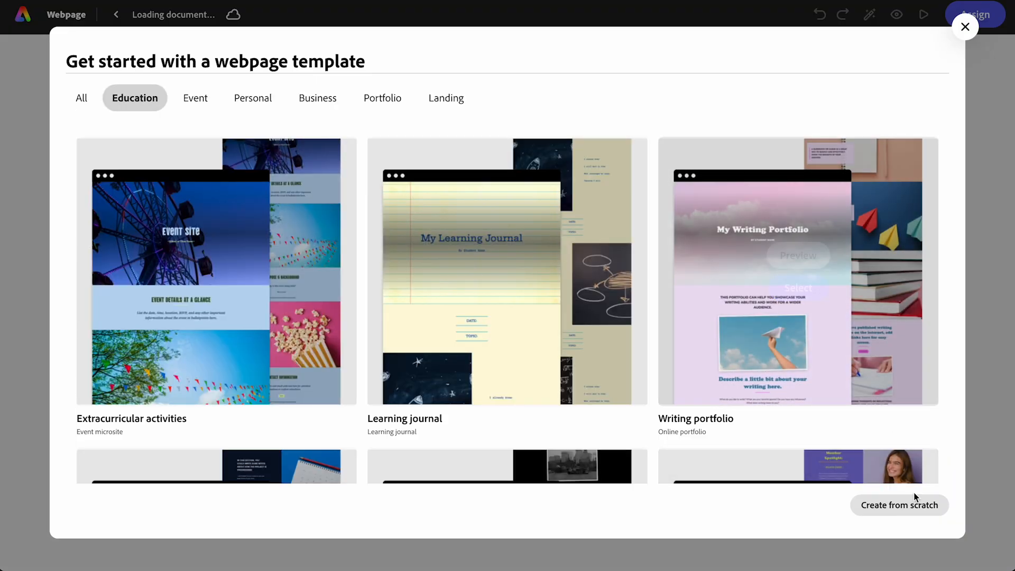
click(899, 505)
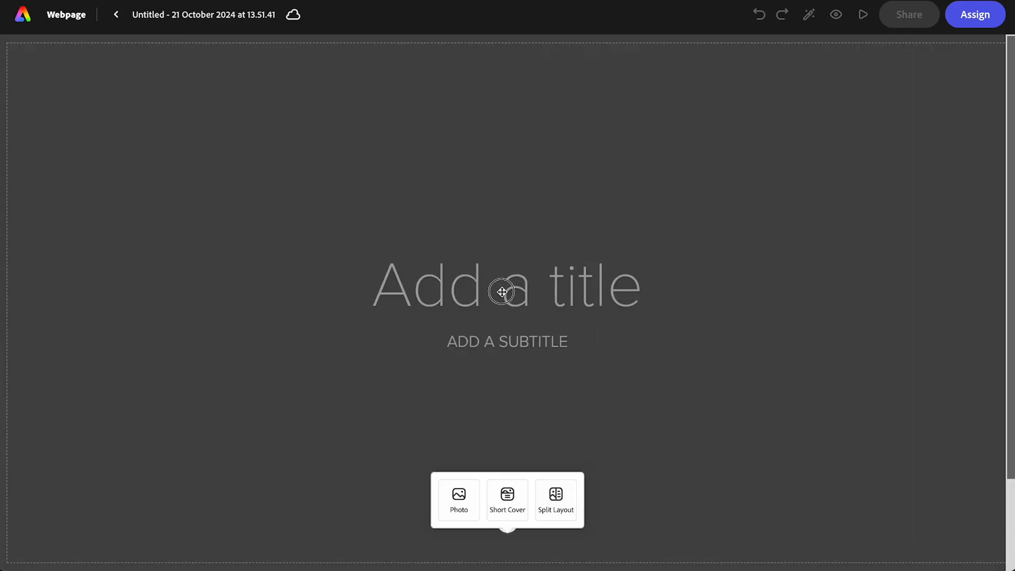
- Paste "Halloween Facts Webpage" as the cover title and enter the author's full name as the subtitle
click(502, 291)
key(ctrl+v)
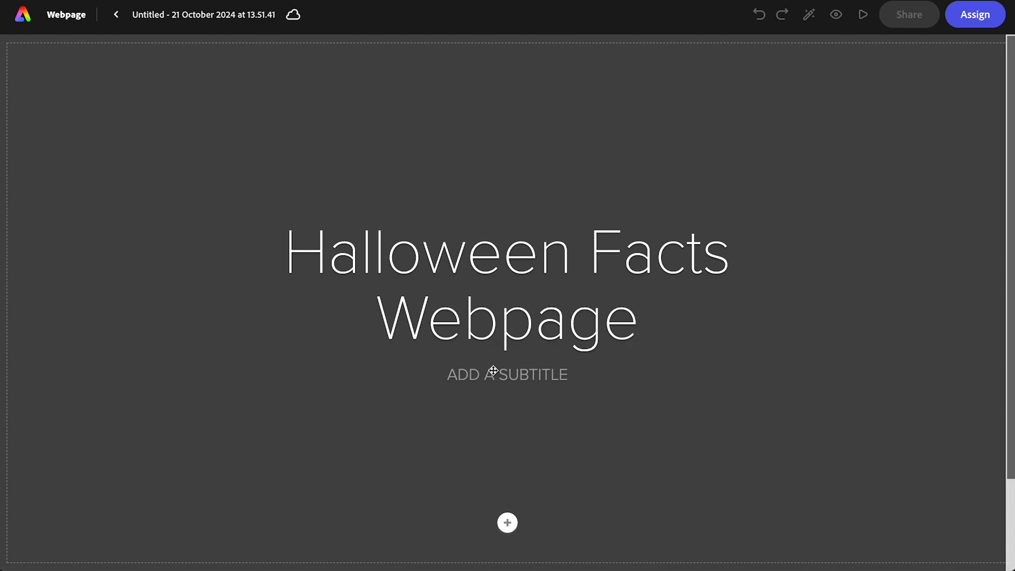
text(DOM TRAYNO)
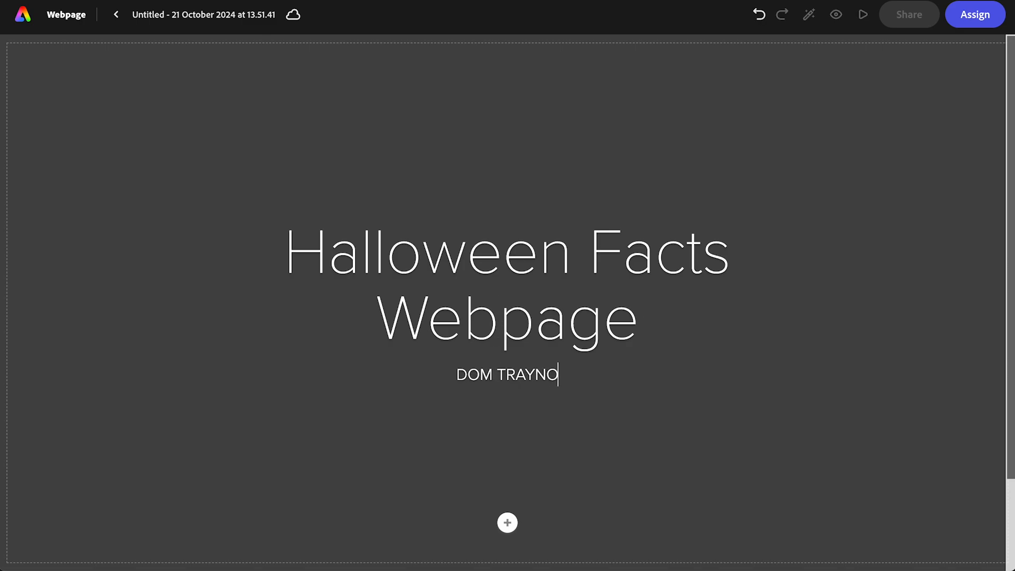
text(R)
- Rename the project as Halloween Facts Webpage
click(166, 11)
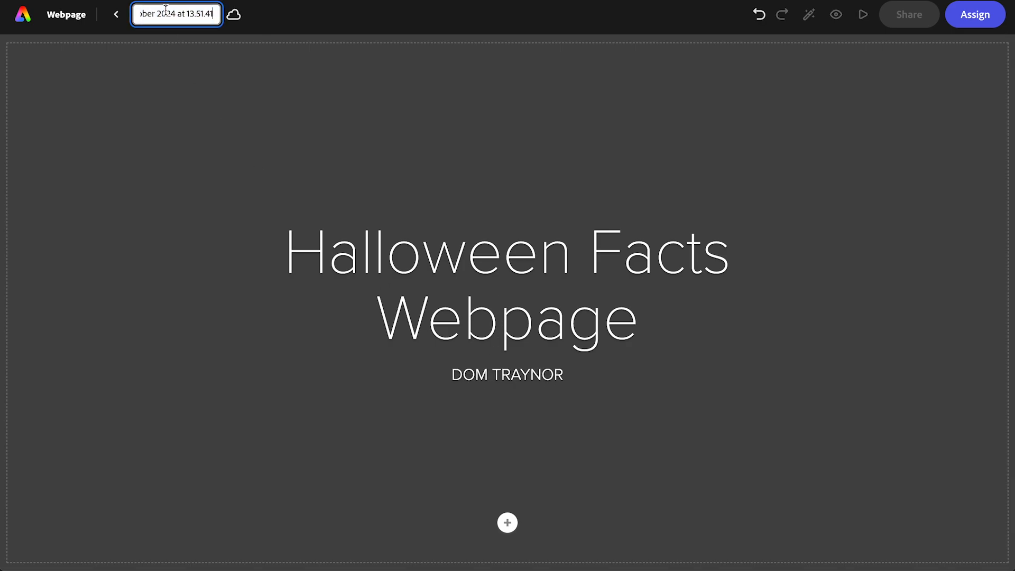
key(Return)
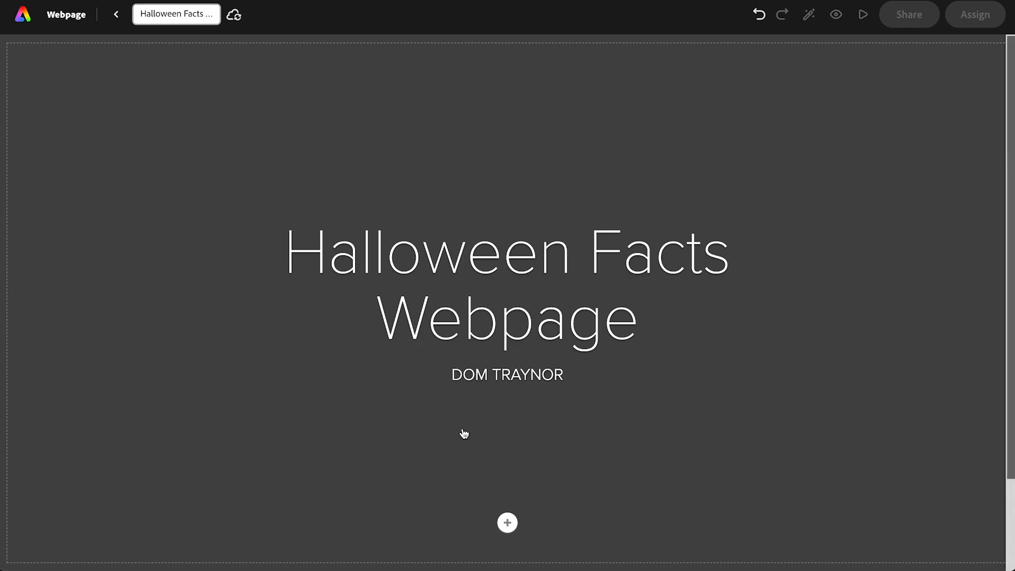
- Search the stock photos for "halloween" and set the purple-lit castle with a glowing pumpkin as the cover photo
click(470, 451)
click(468, 505)
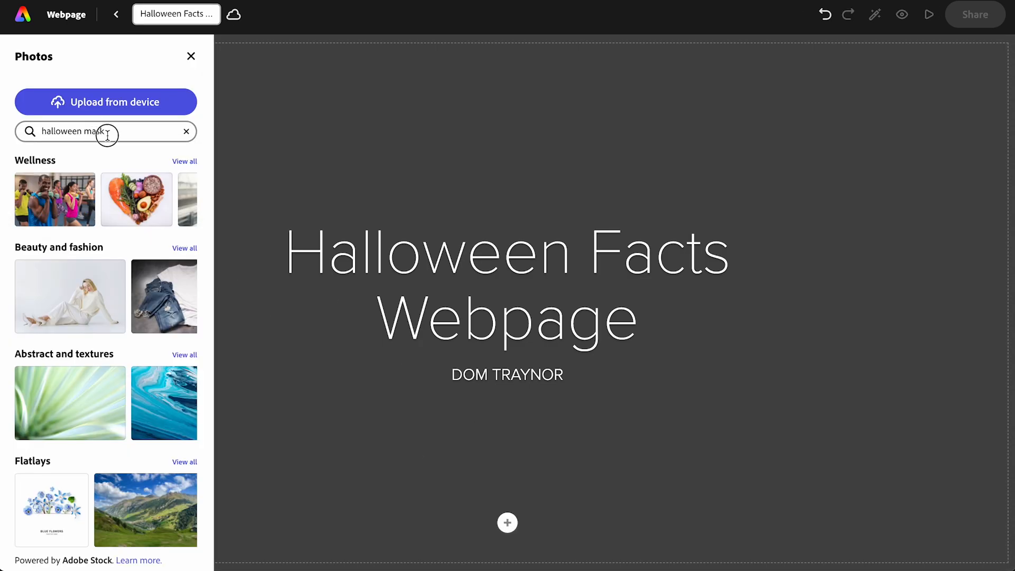
key(BackSpace)
key(BackSpace)
key(BackSpace)
key(BackSpace)
key(BackSpace)
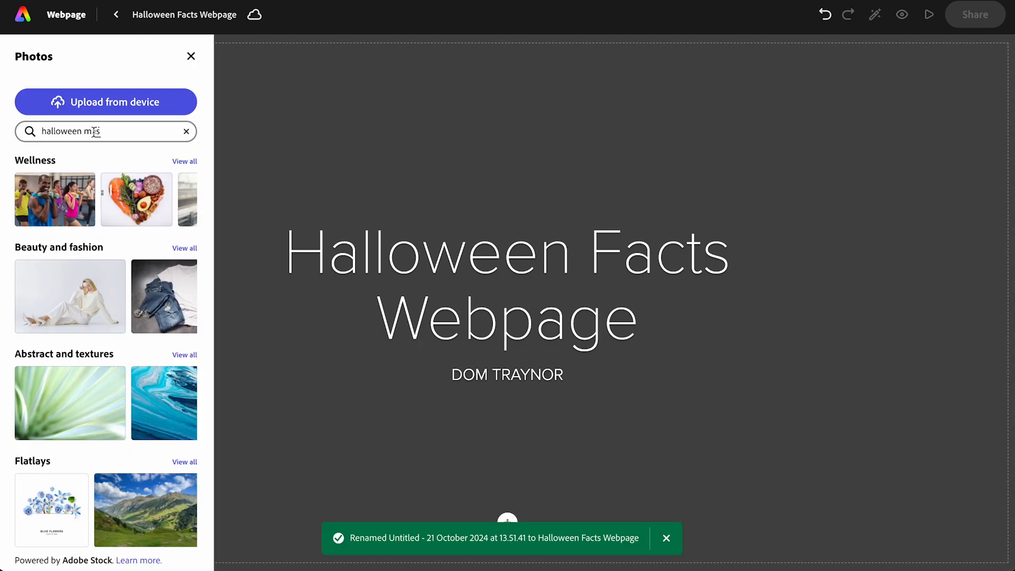
key(Return)
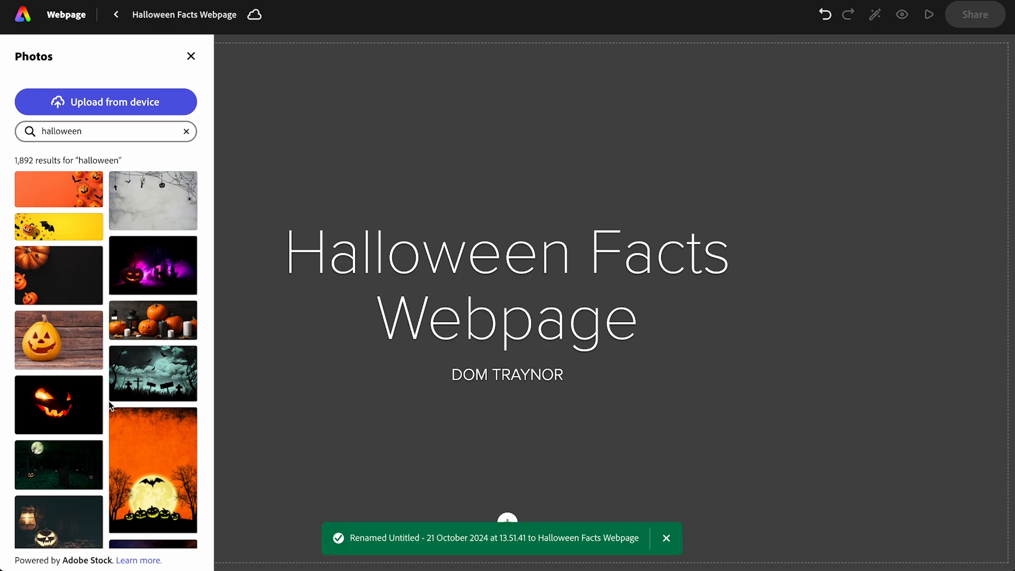
scroll(109, 400, down, 3)
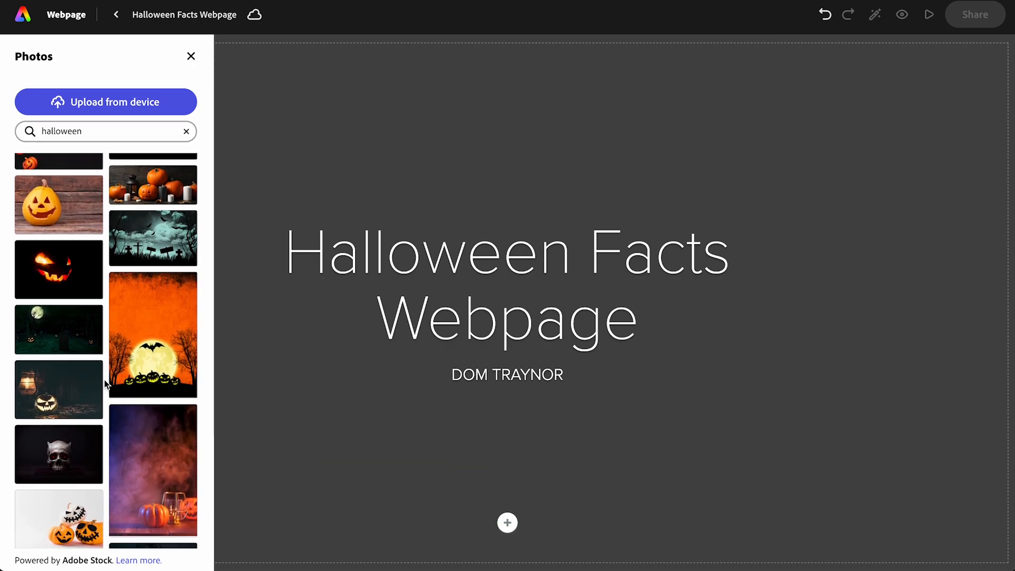
scroll(76, 332, up, 1)
scroll(76, 332, up, 3)
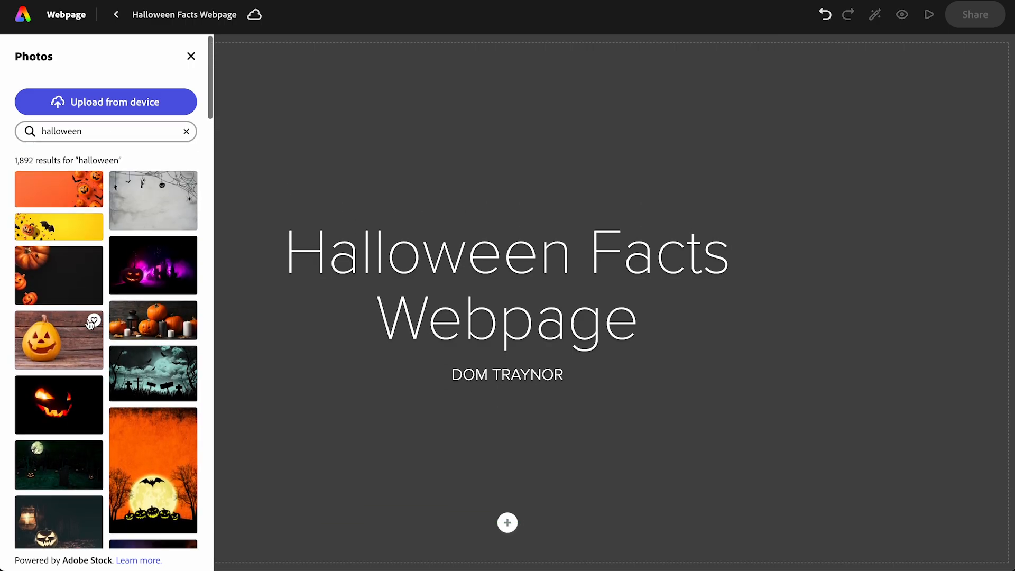
click(132, 292)
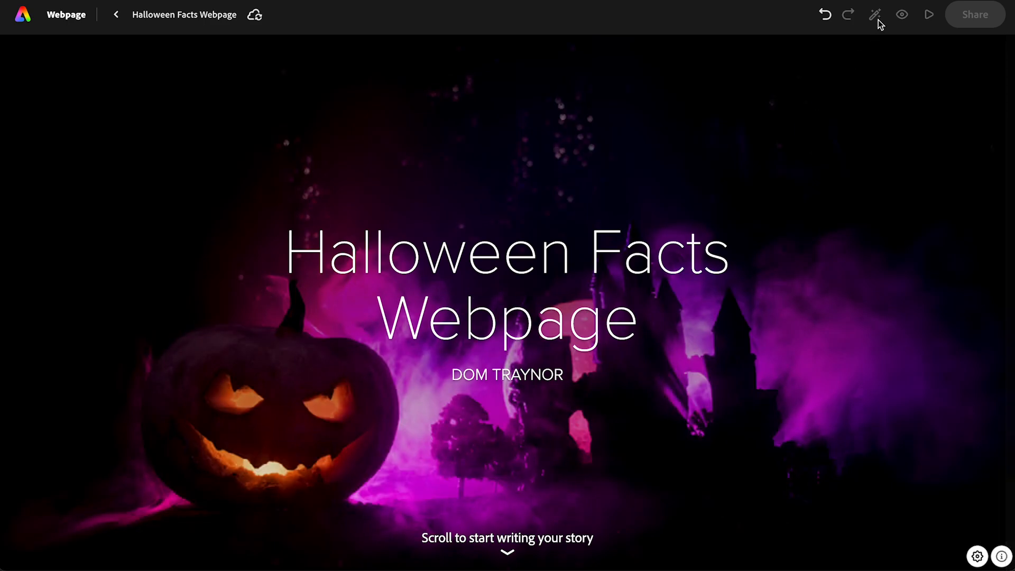
- Apply the Nightcap theme to the webpage and close the theme choices
click(876, 16)
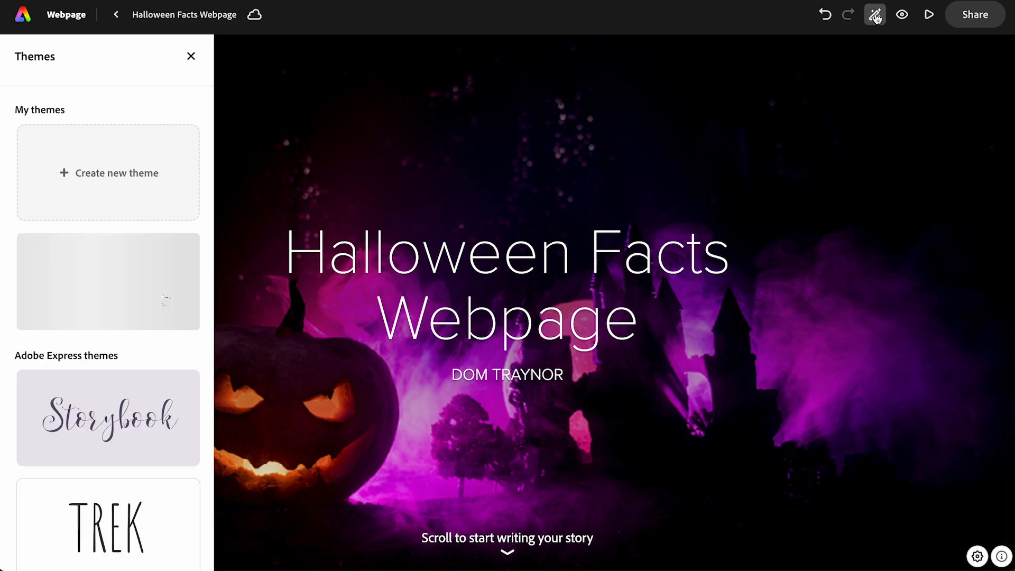
scroll(100, 415, down, 5)
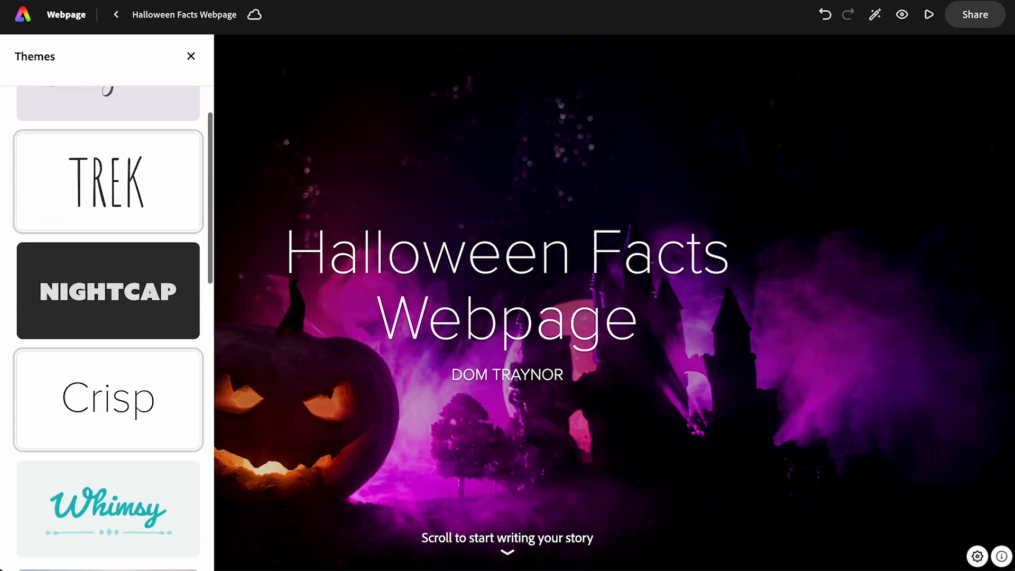
click(93, 316)
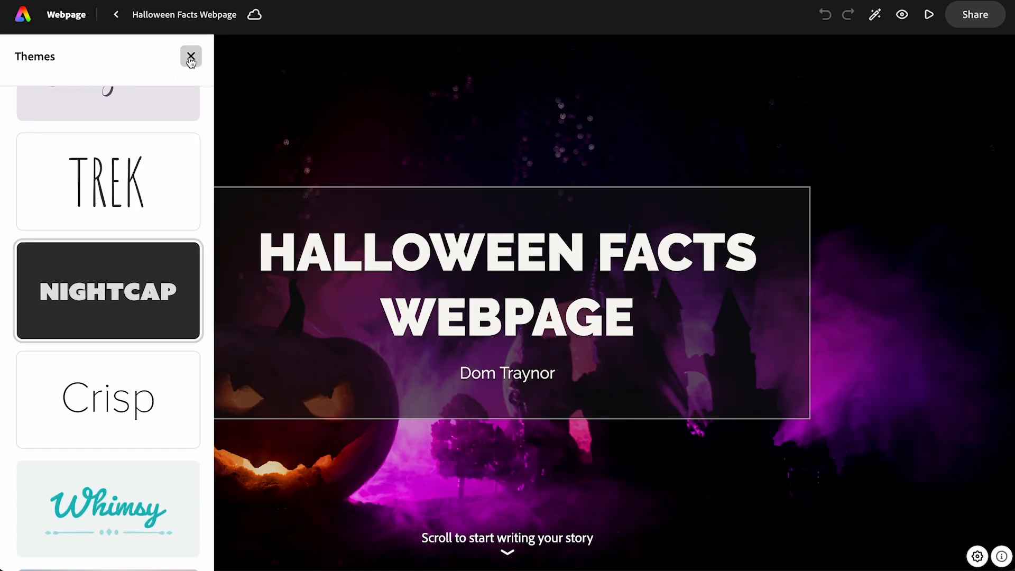
click(191, 57)
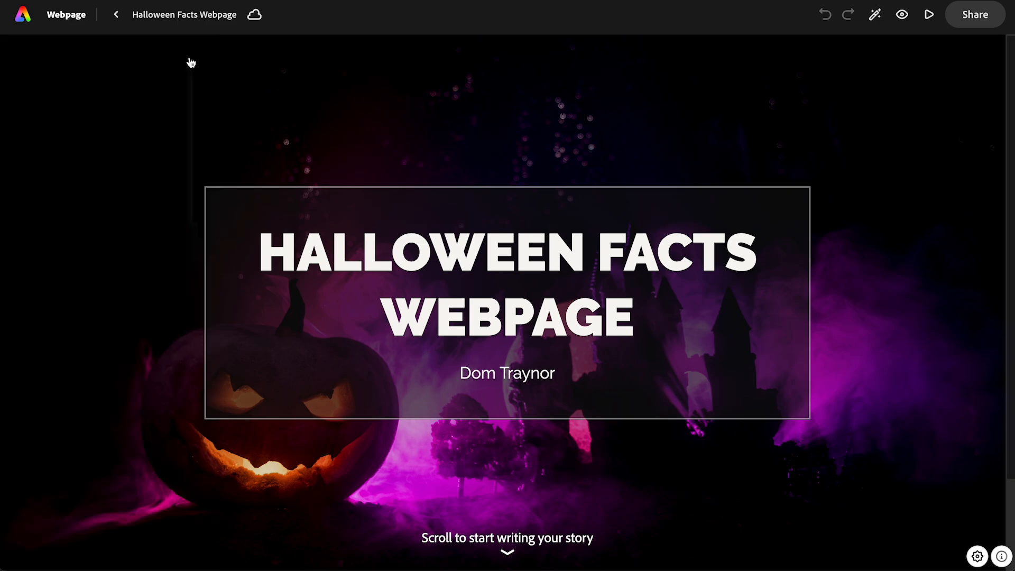
- Add a split layout section below the cover and fill its text side with the Cullen football tradition paragraph copied from the lesson page
scroll(391, 412, down, 3)
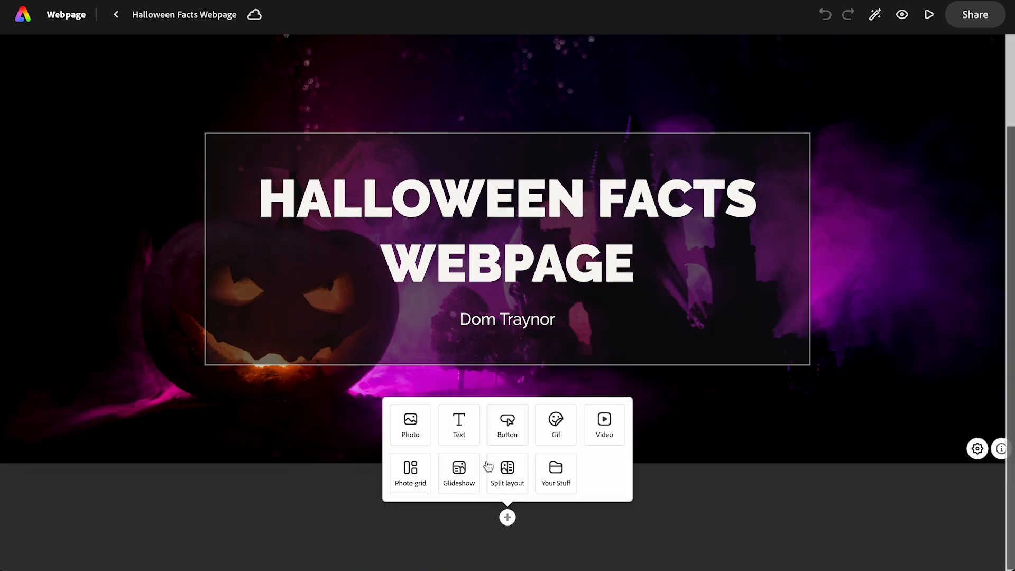
click(506, 471)
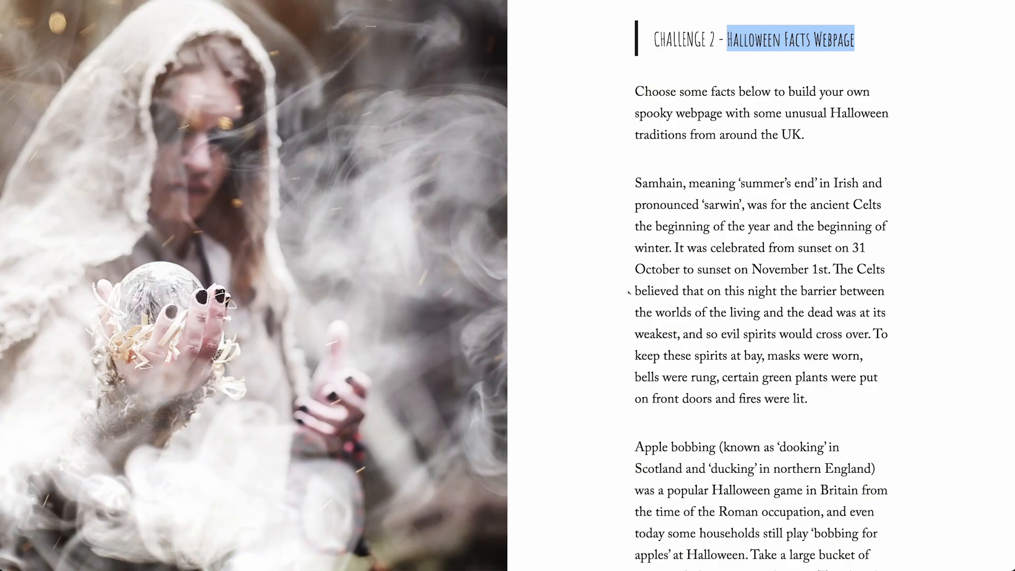
scroll(648, 345, down, 1)
scroll(647, 345, down, 10)
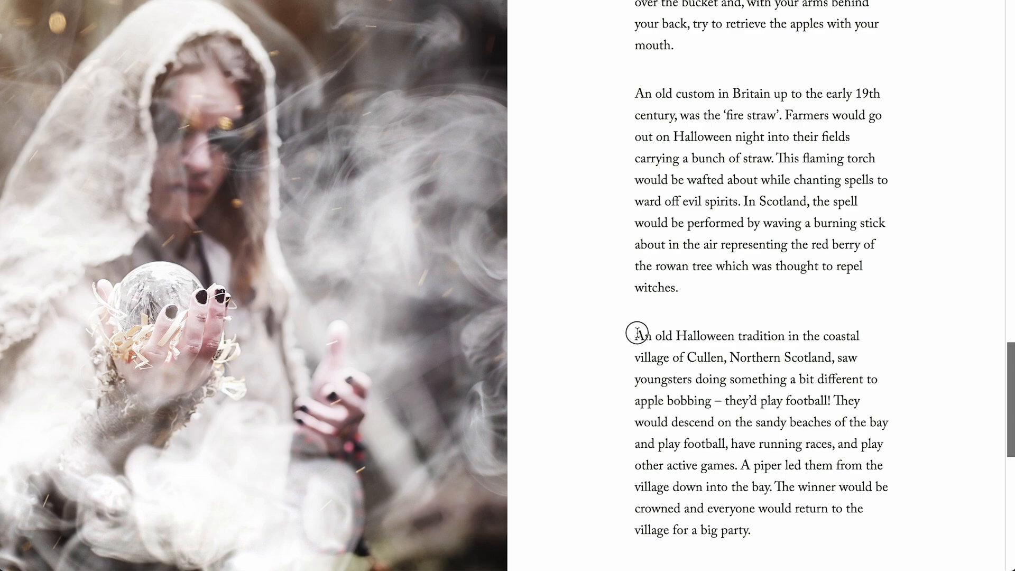
drag(637, 334, 777, 530)
key(ctrl+c)
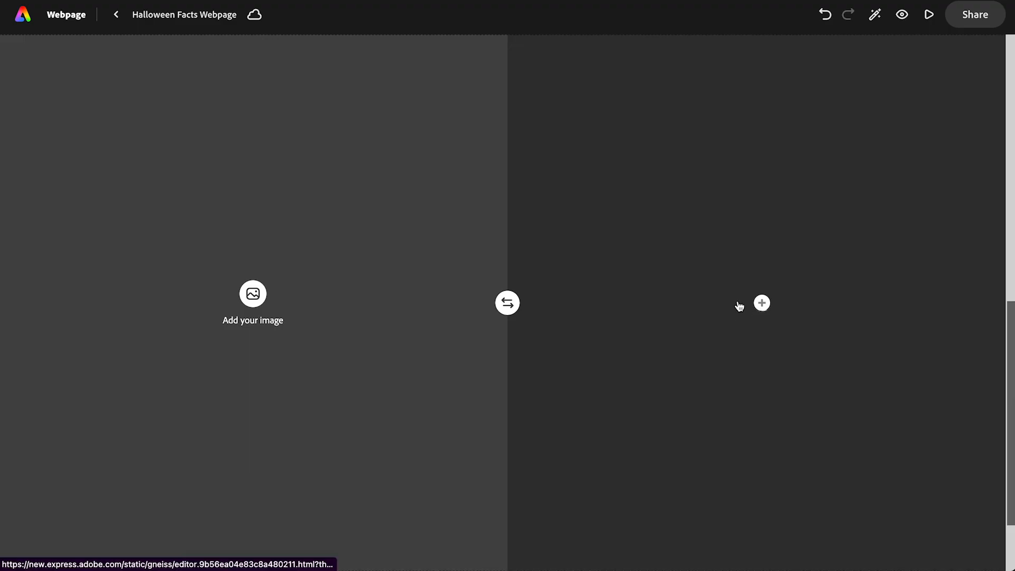
click(761, 302)
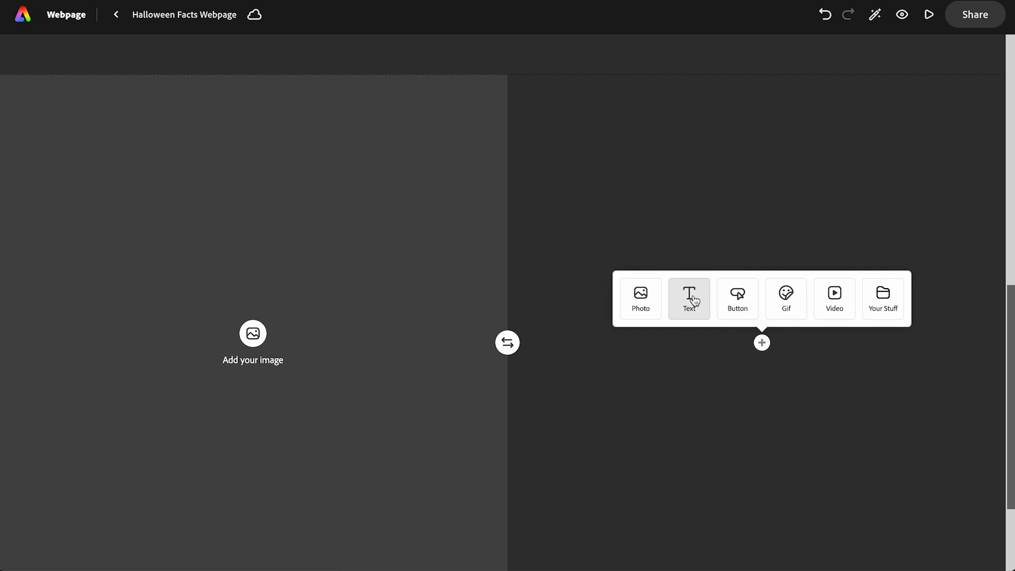
click(691, 296)
key(ctrl+v)
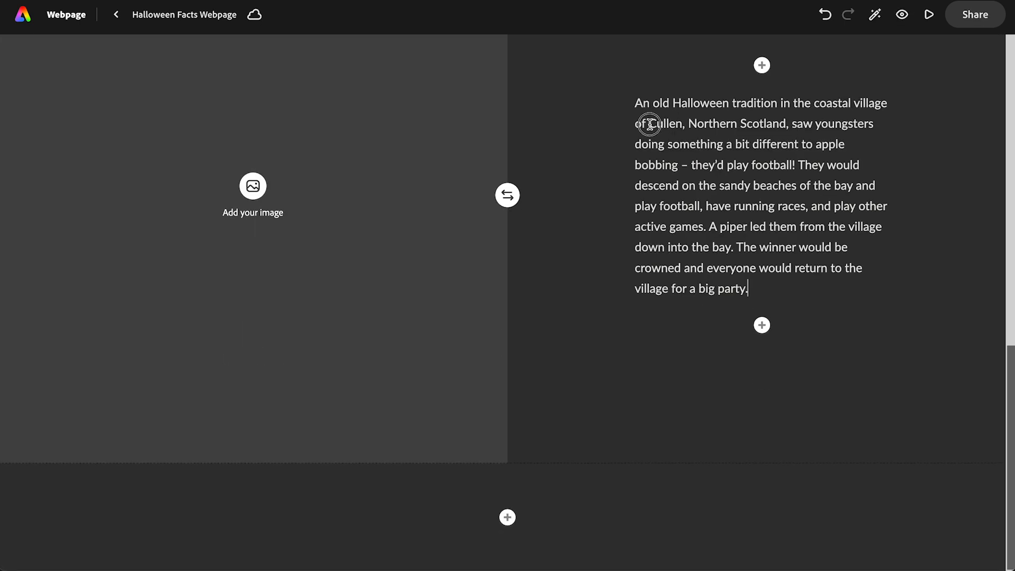
- Copy "Cullen, Northern Scotland" from the pasted paragraph and search for that place in Google Maps
drag(649, 124, 787, 126)
key(ctrl+c)
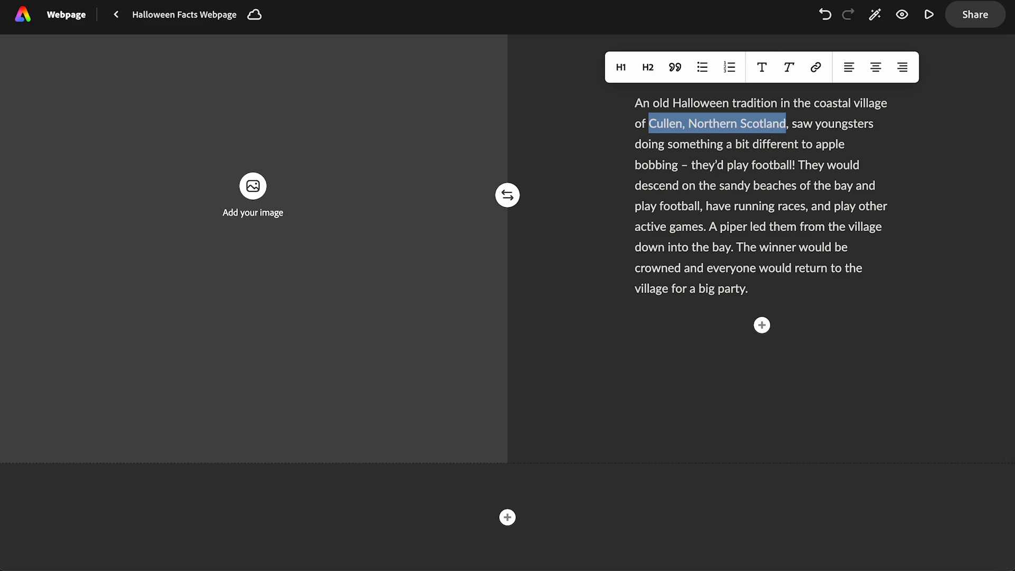
click(740, 0)
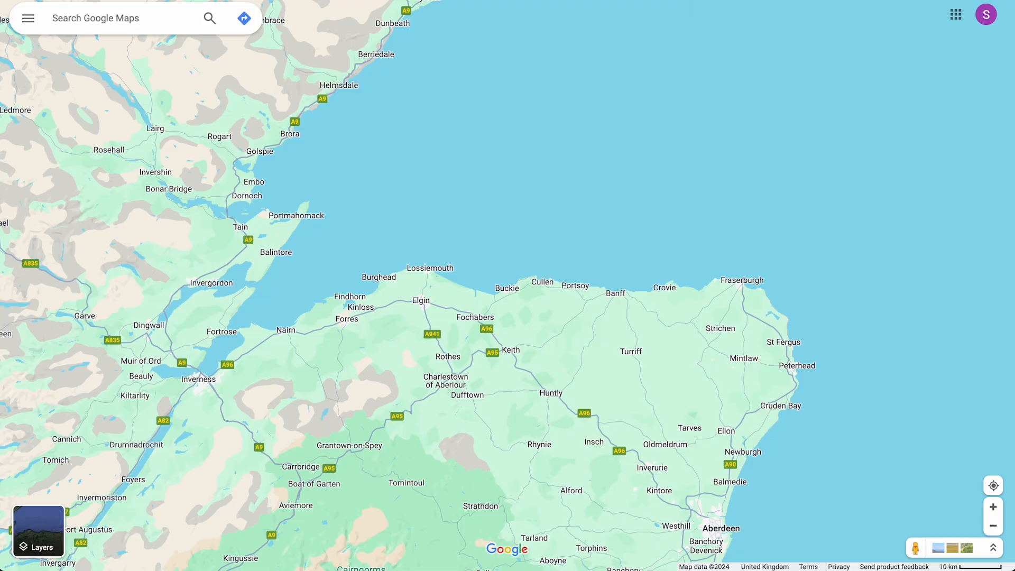
click(93, 22)
key(ctrl+v)
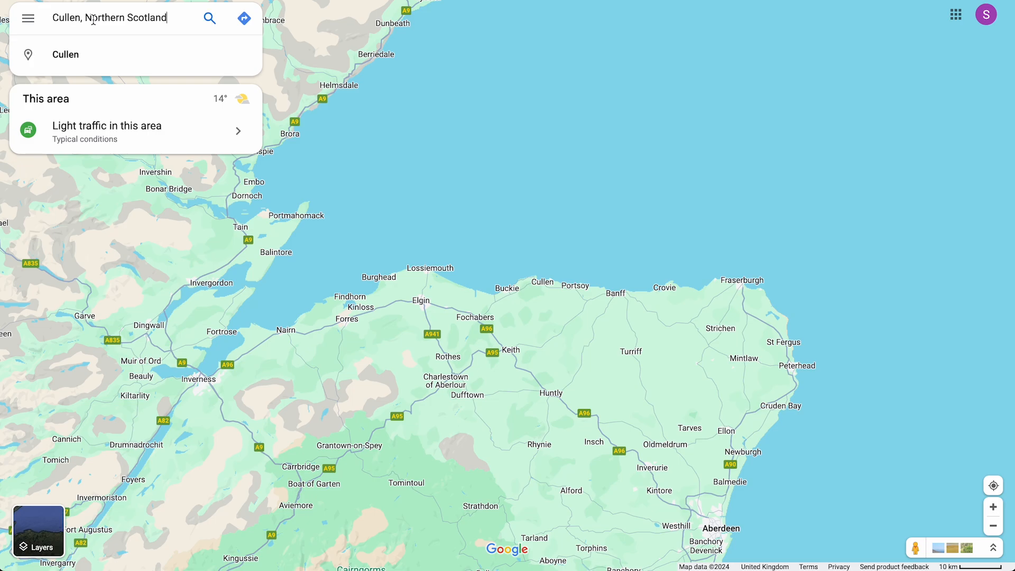
key(Return)
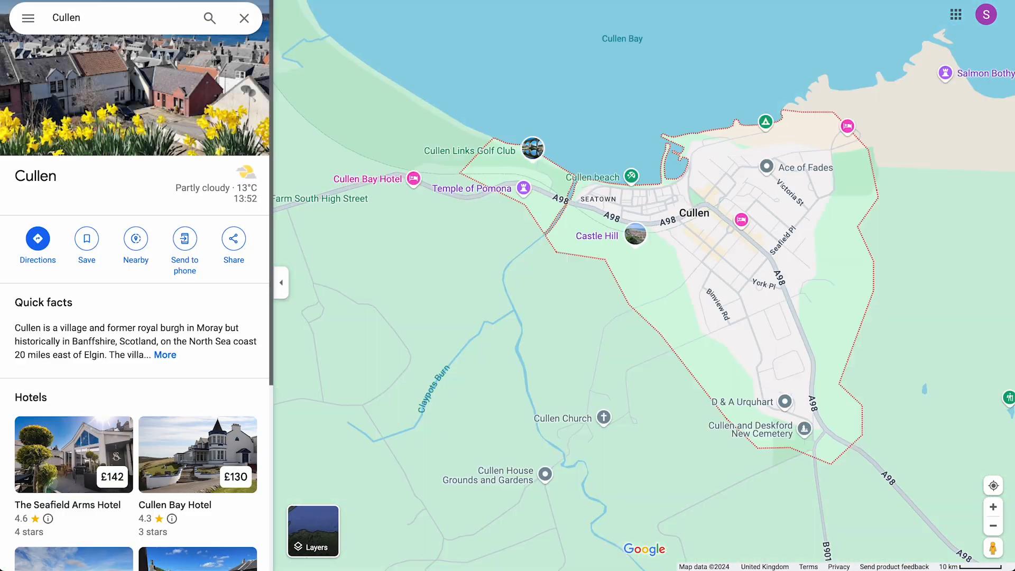
- Clear the Cullen search, capture a screenshot of the map covering north-east Scotland from Inverness to Aberdeen, and return to the Adobe Express webpage
click(244, 19)
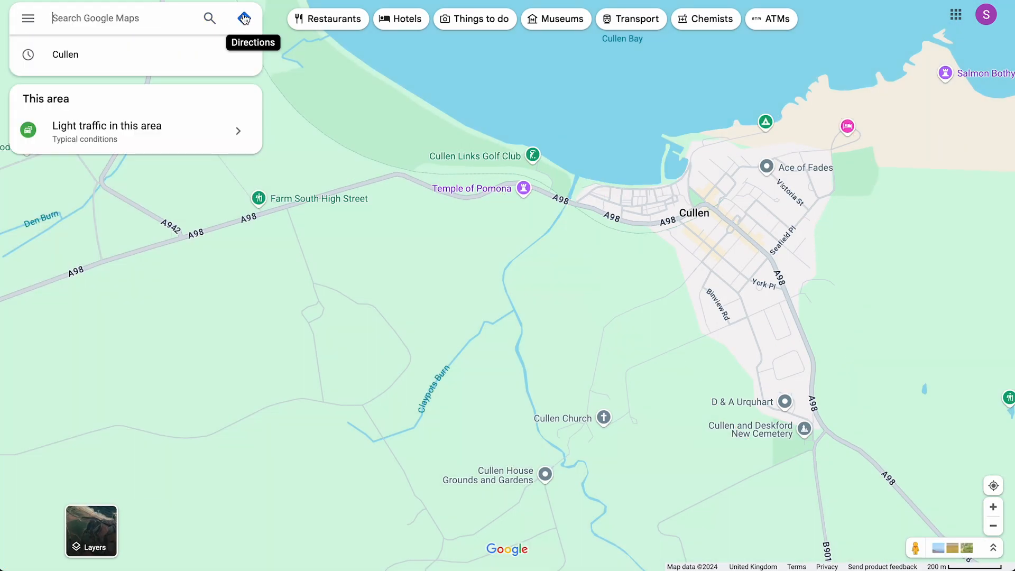
click(993, 529)
click(994, 528)
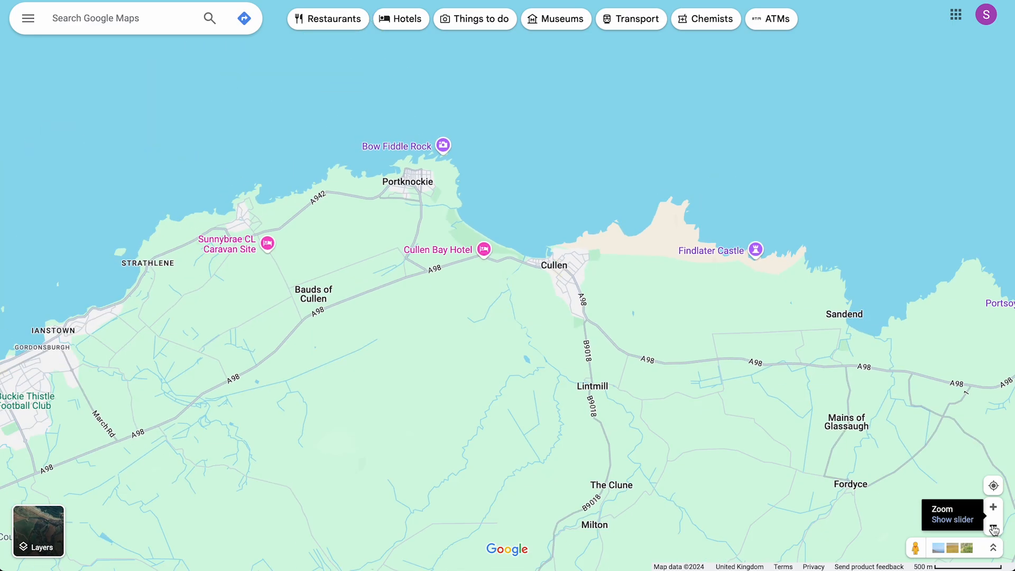
click(993, 529)
click(993, 529)
click(993, 529)
click(993, 528)
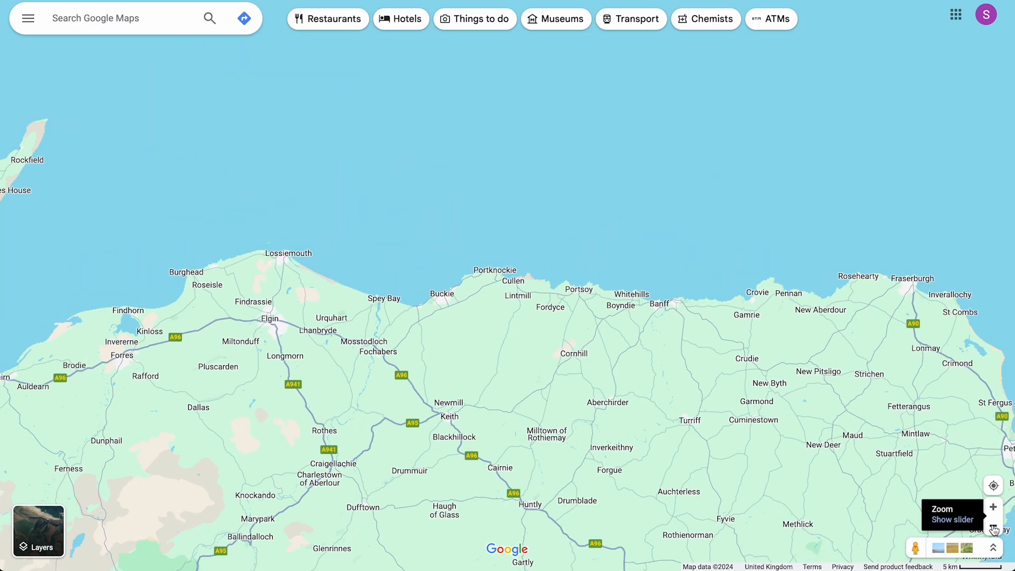
click(993, 528)
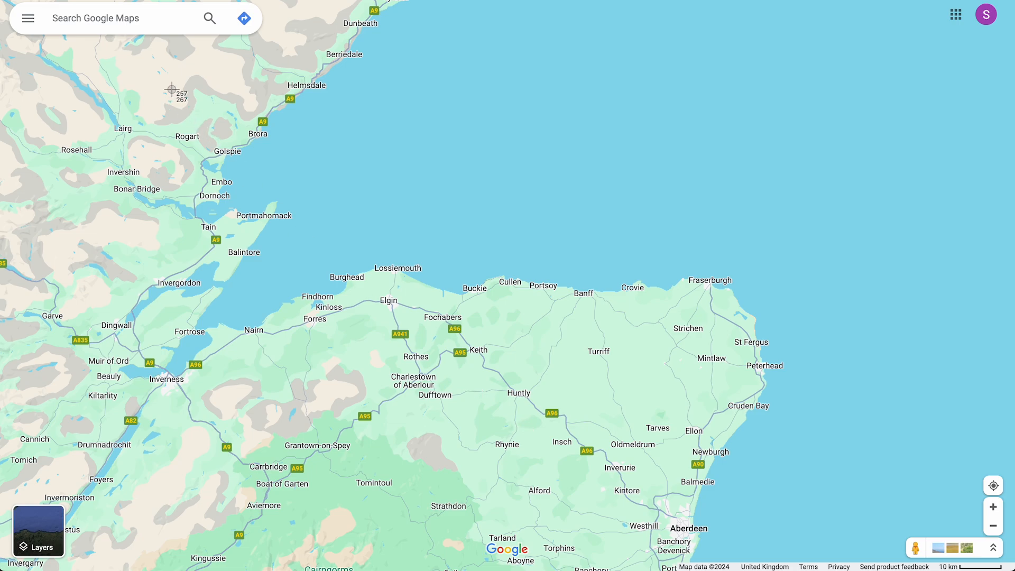
drag(147, 49, 841, 562)
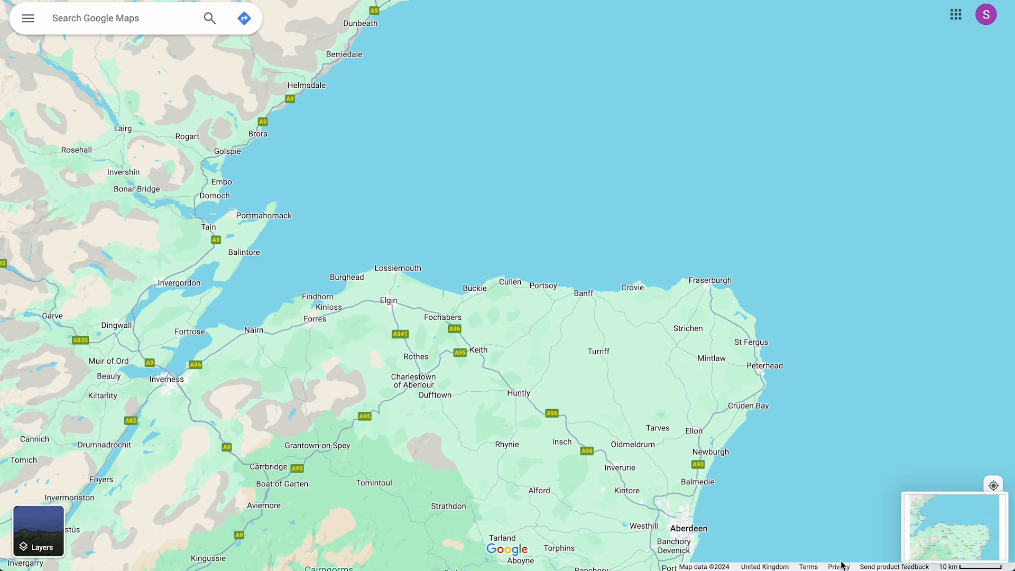
key(ctrl+Tab)
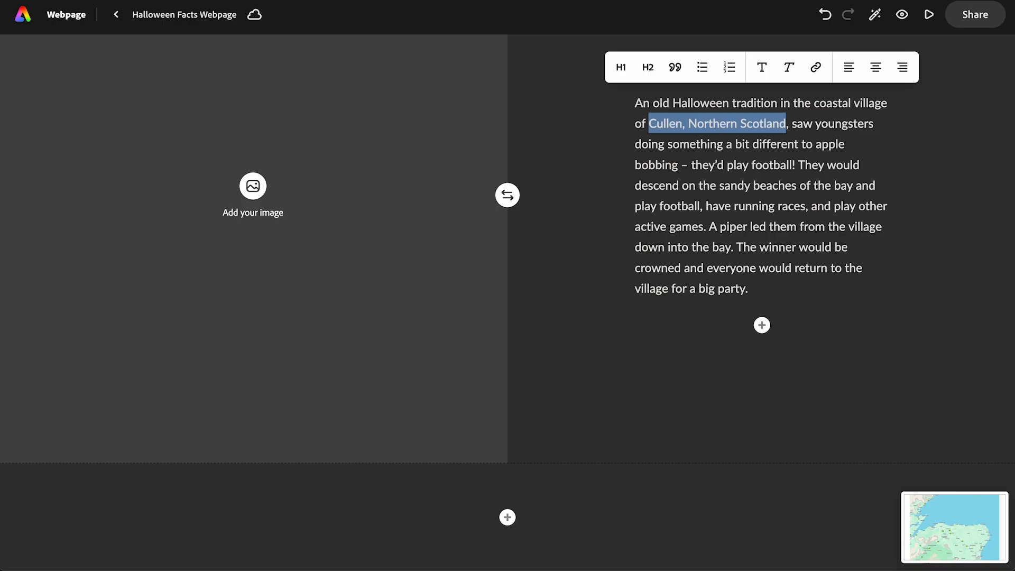
- Upload the map screenshot 2024-10-21 at 13.53.07 as the image of the Cullen split layout and close the photo choices
click(253, 194)
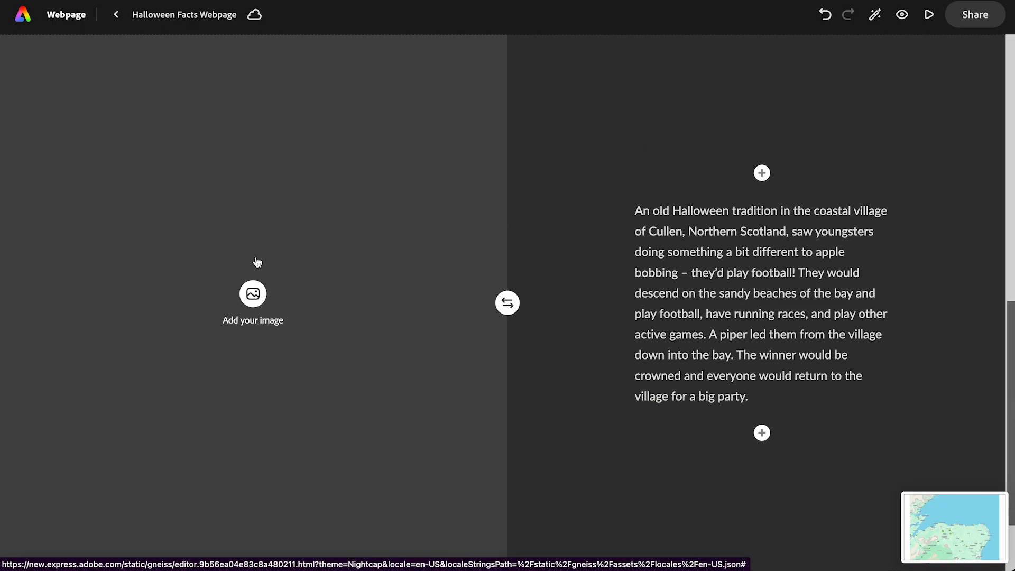
click(252, 293)
click(114, 105)
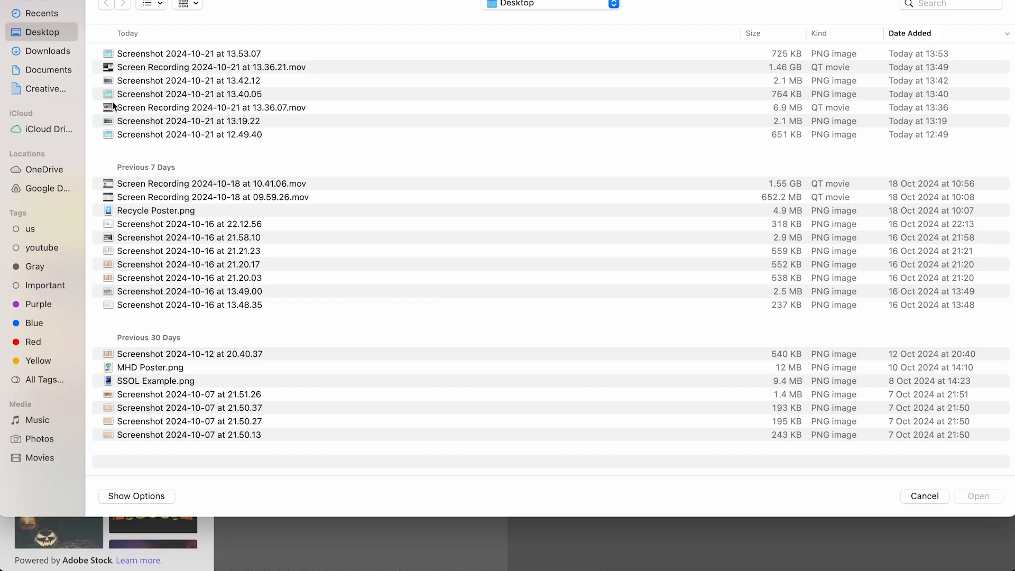
click(141, 62)
double_click(140, 61)
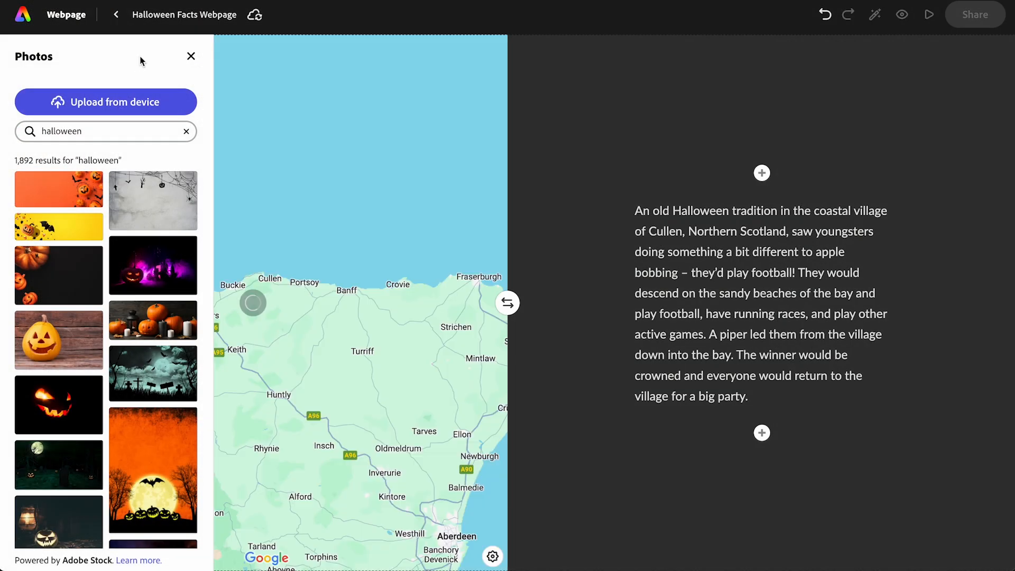
click(191, 56)
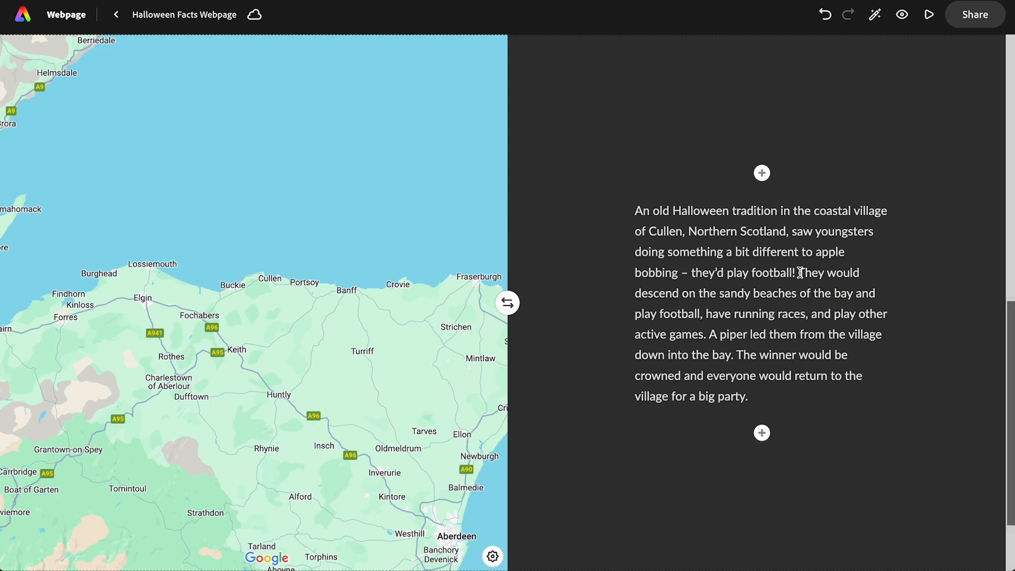
- Cut the text from "They would descend" to the end of the Cullen paragraph and format the remaining text as H2
drag(800, 272, 798, 394)
key(ctrl+c)
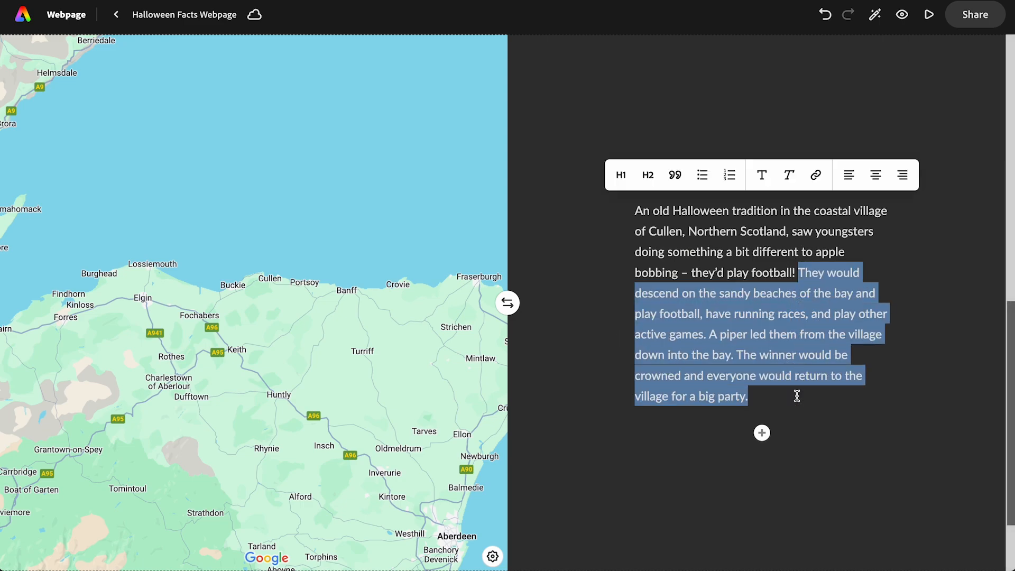
key(BackSpace)
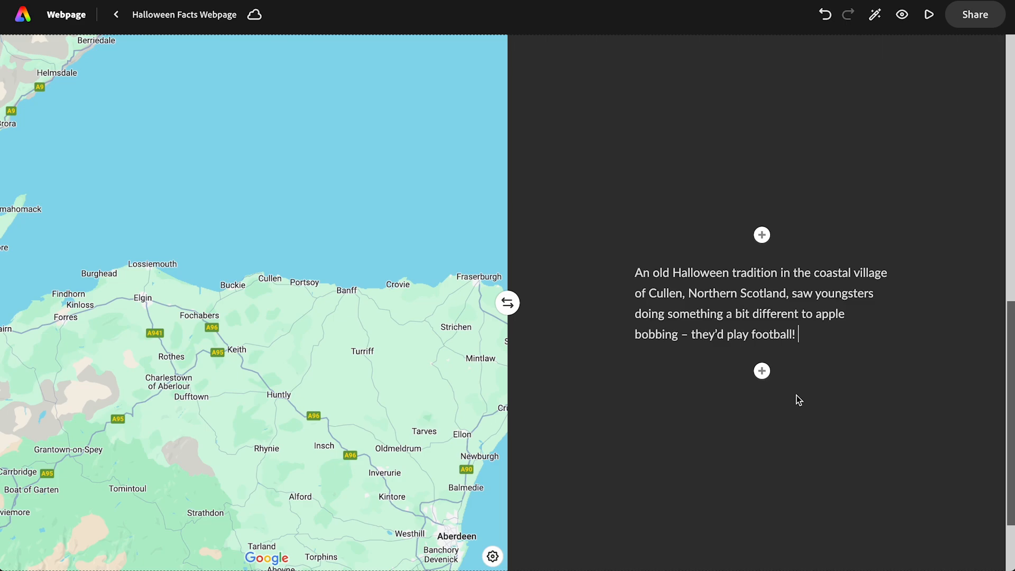
click(718, 320)
click(646, 236)
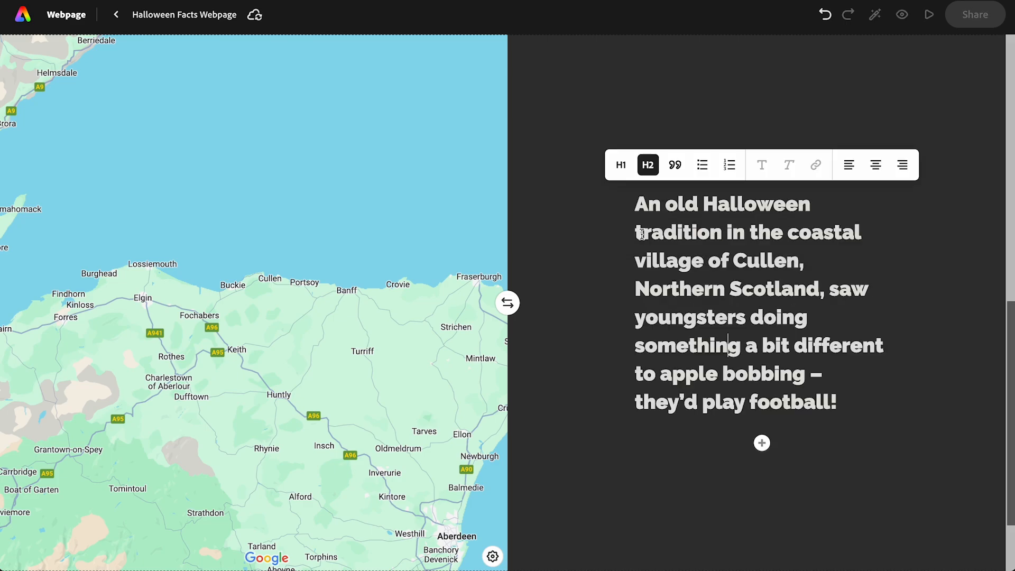
- Add a second split layout below the map section and paste the cut "They would descend" text into its text side
click(559, 432)
scroll(560, 432, down, 2)
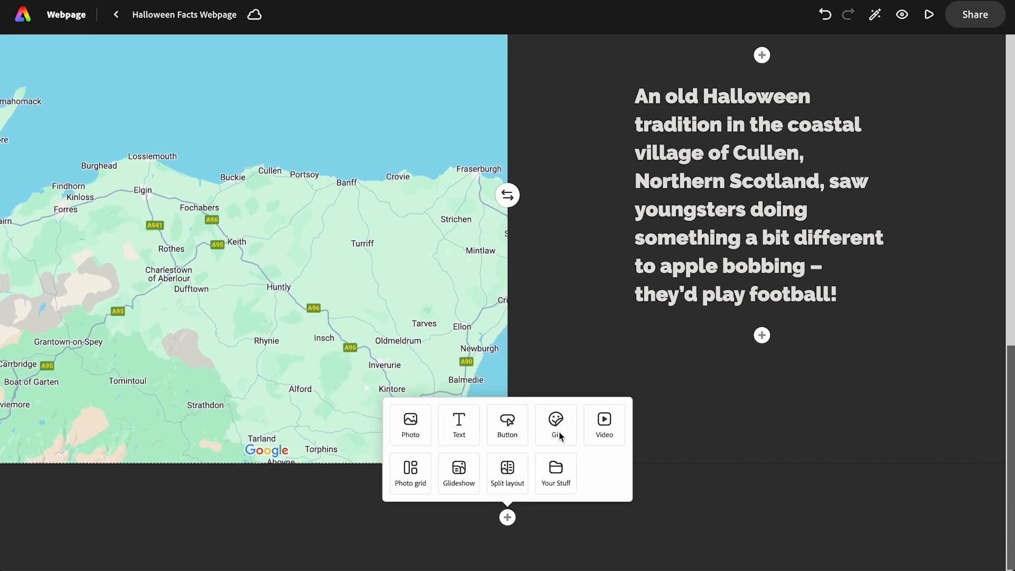
click(510, 469)
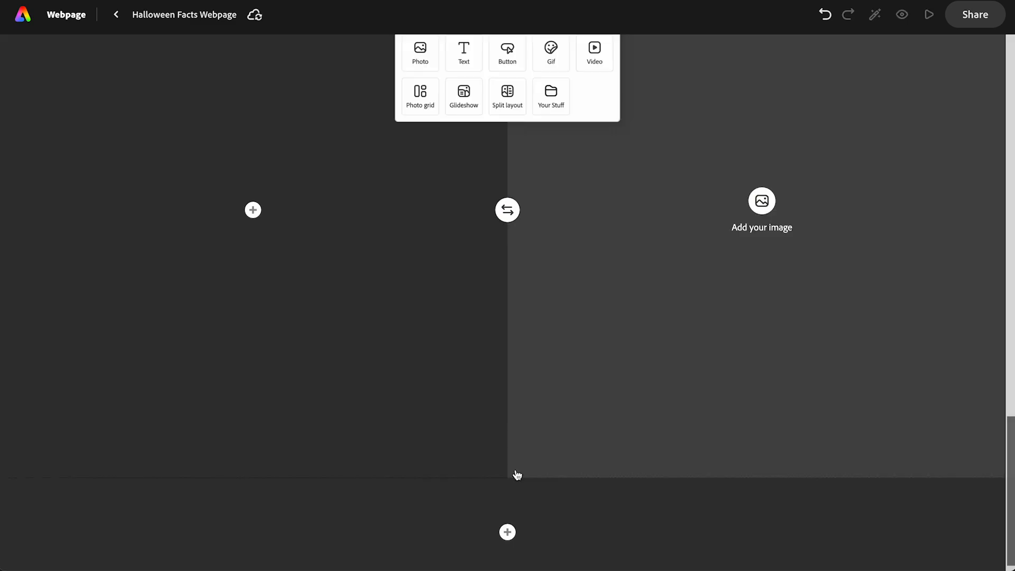
click(253, 302)
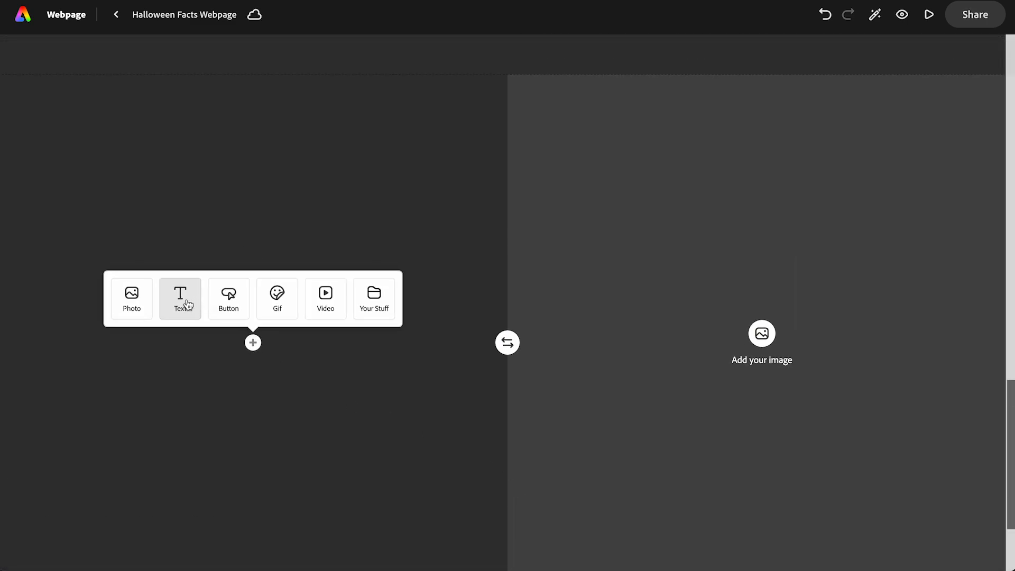
click(183, 296)
key(ctrl+v)
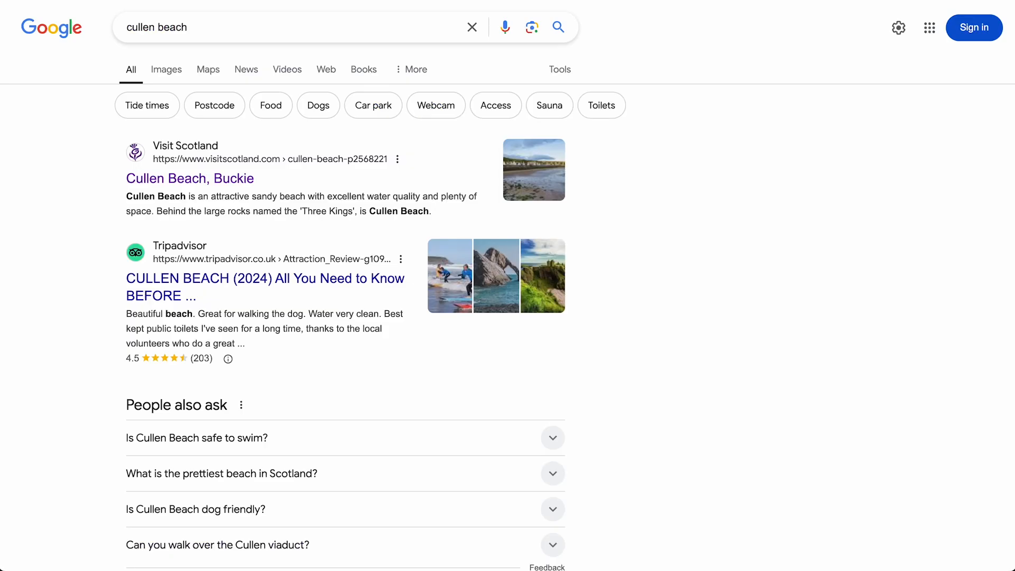
- Open the Visit Scotland result for Cullen Beach, capture a screenshot of its beach photo, and return to the Adobe Express webpage
click(149, 180)
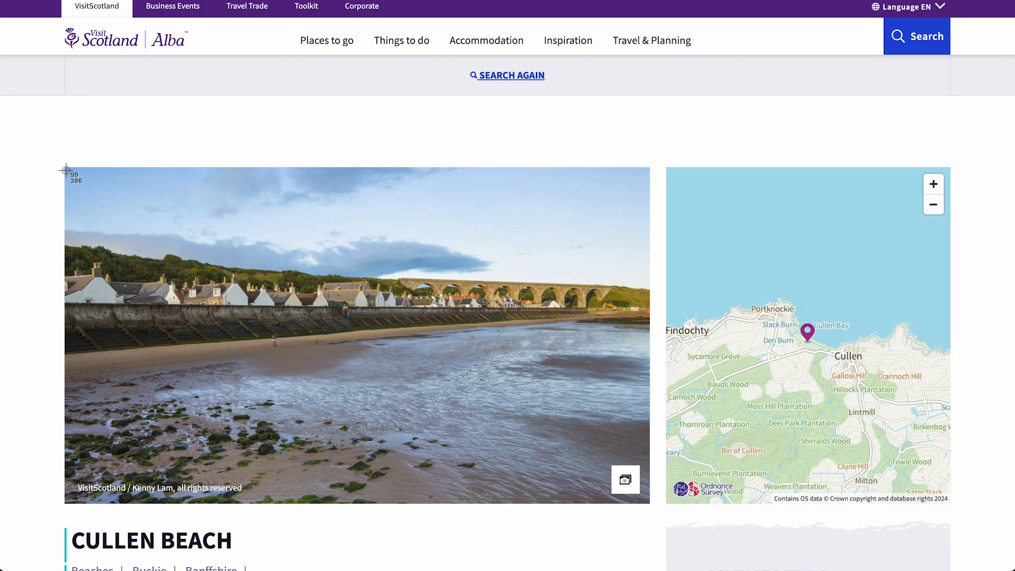
drag(65, 169, 595, 502)
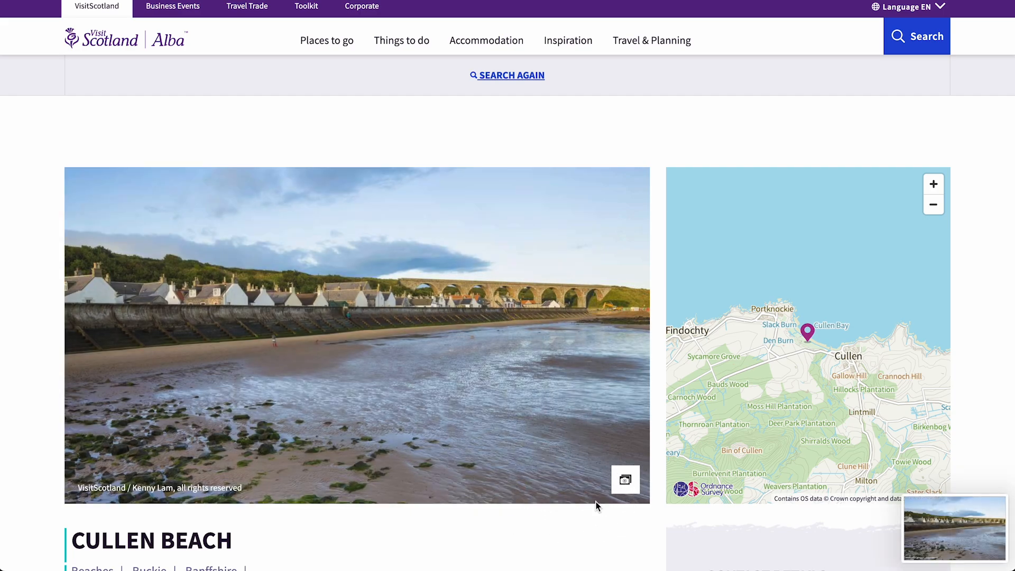
click(215, 1)
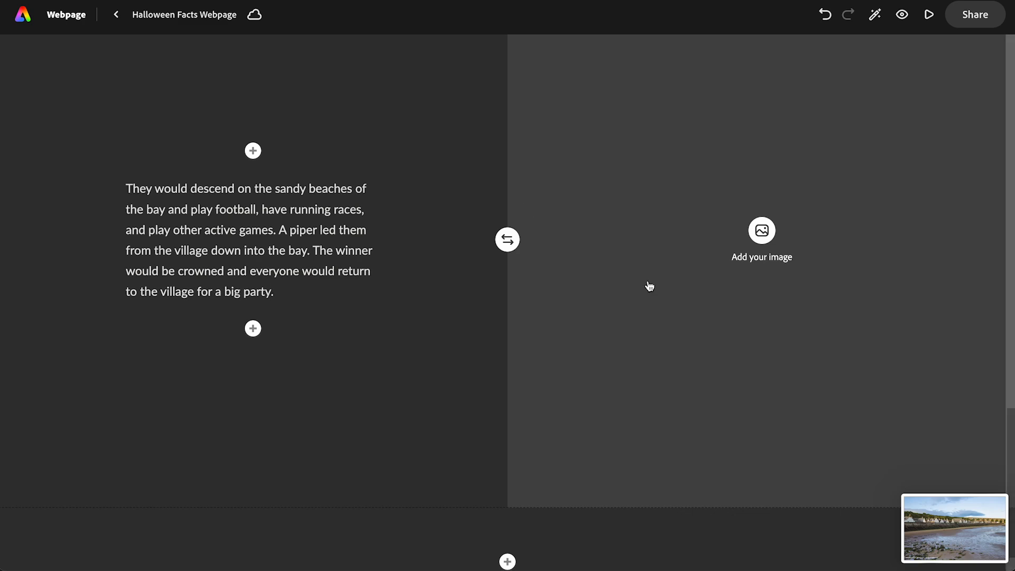
- Upload the beach screenshot 2024-10-21 at 13.54.03 as the image of the second split layout
scroll(758, 236, up, 1)
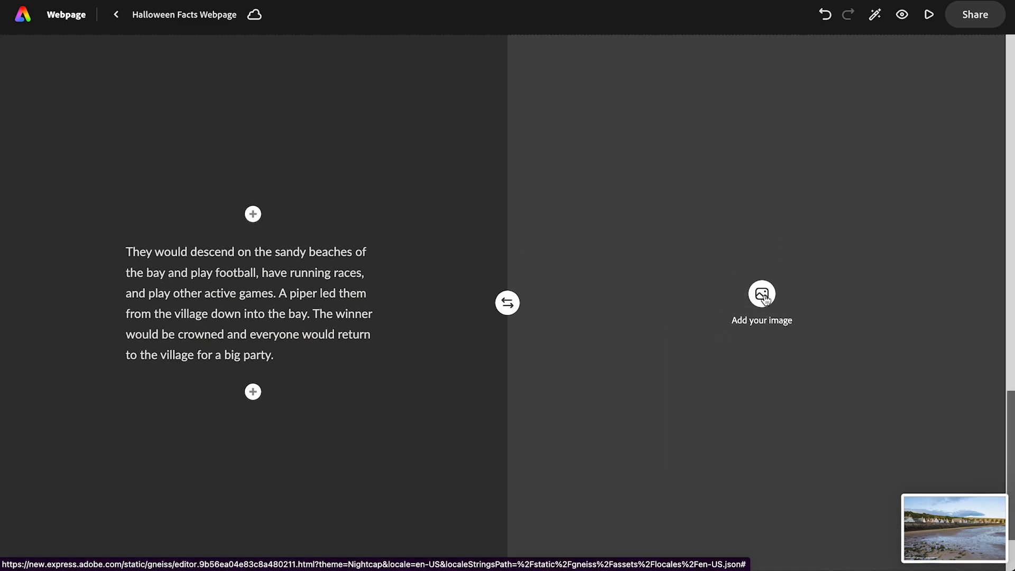
click(762, 293)
click(99, 103)
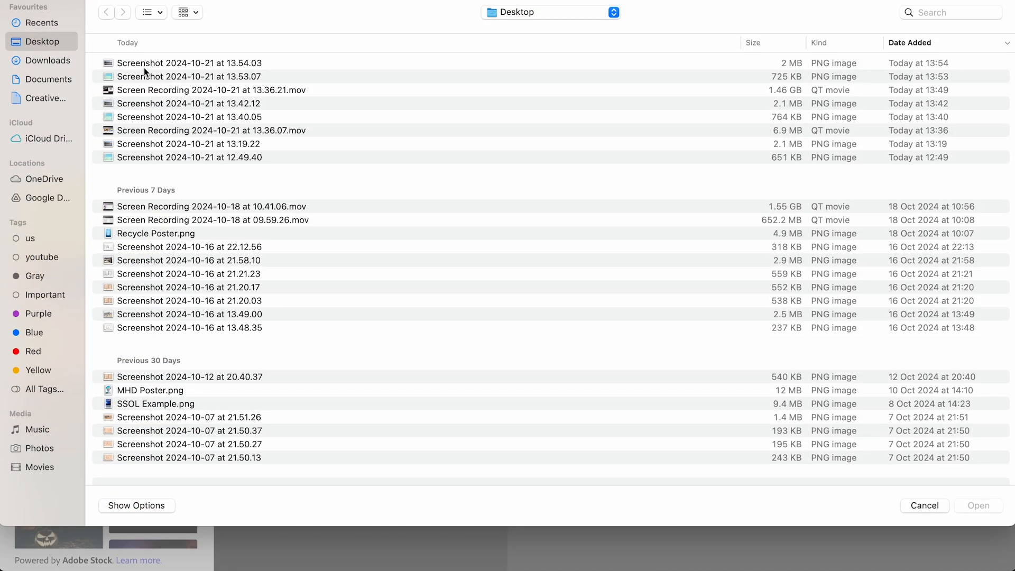
double_click(145, 68)
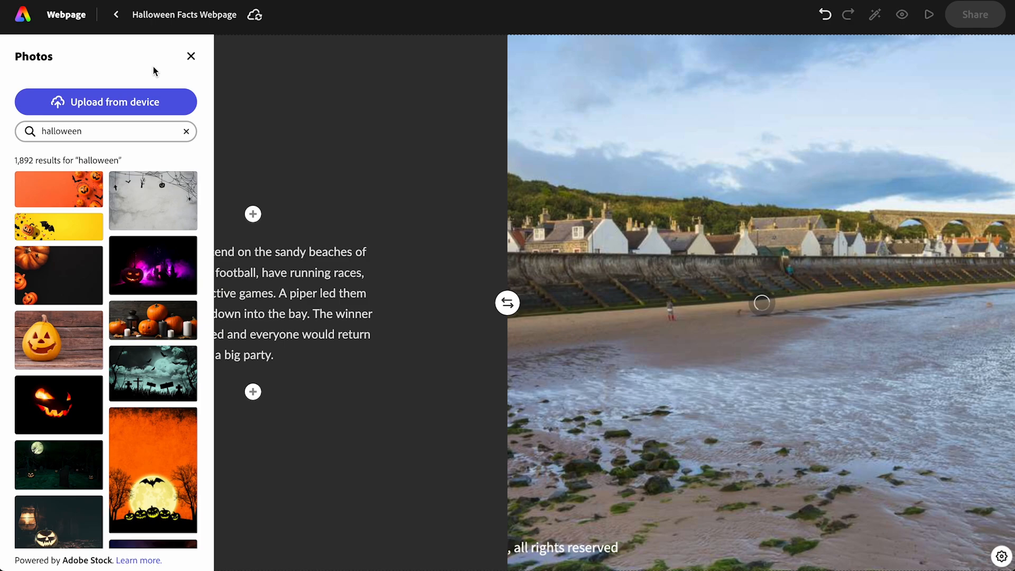
- Move the beach photo's focal point to its bottom-left corner beside the photo credit and save it
click(624, 483)
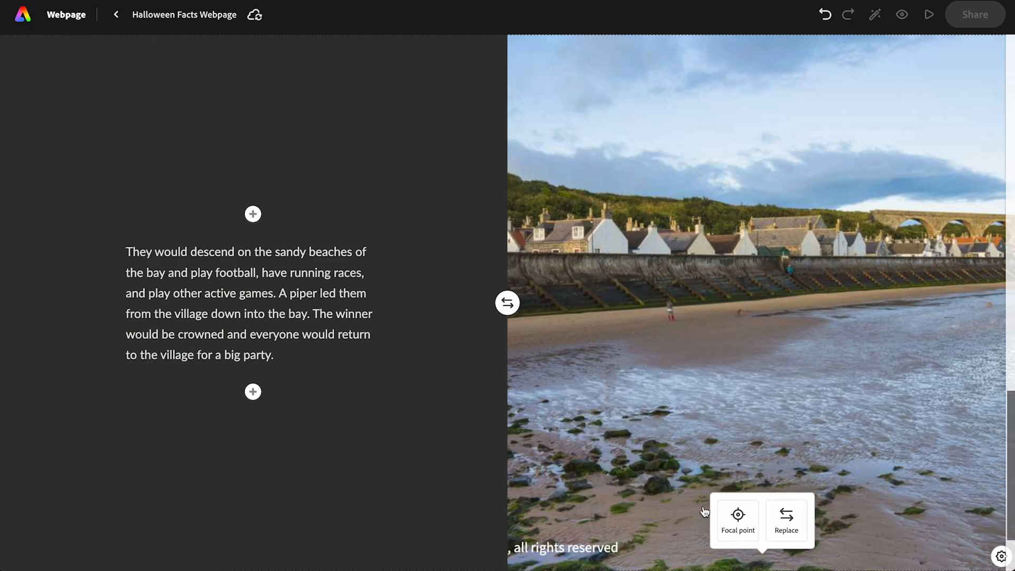
click(739, 519)
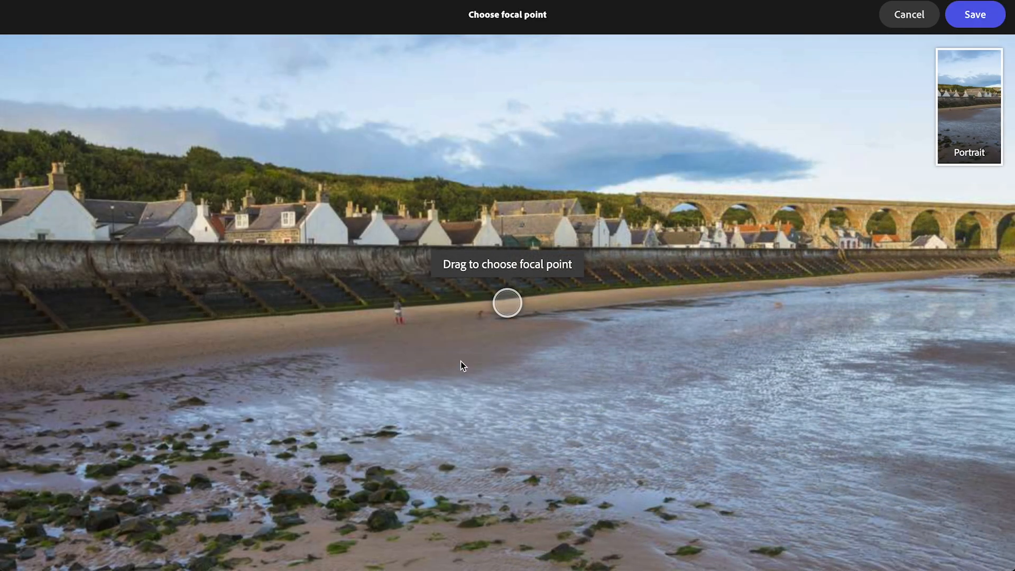
mouse_move(503, 310)
mouse_down()
mouse_move(106, 480)
mouse_move(29, 527)
mouse_move(7, 562)
mouse_up()
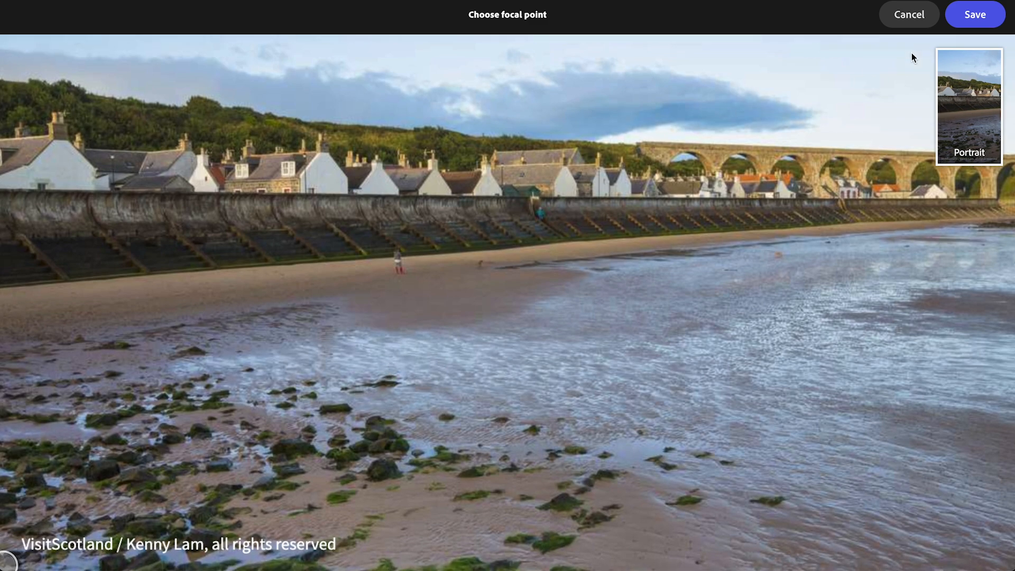
click(972, 14)
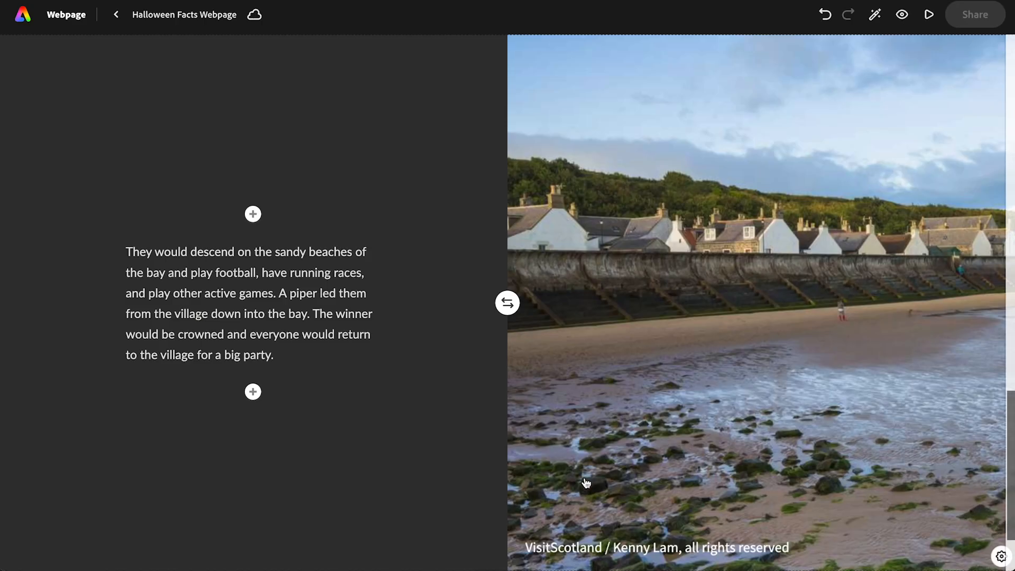
- Format the text beside the beach photo as H2 and cut its last sentence, starting with "The winner would be crowned"
click(204, 273)
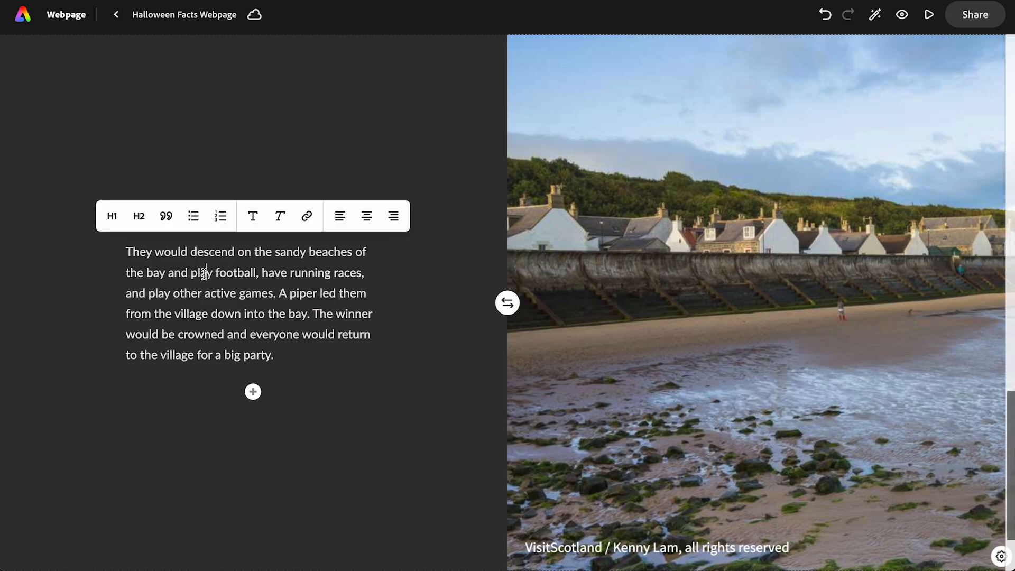
click(140, 221)
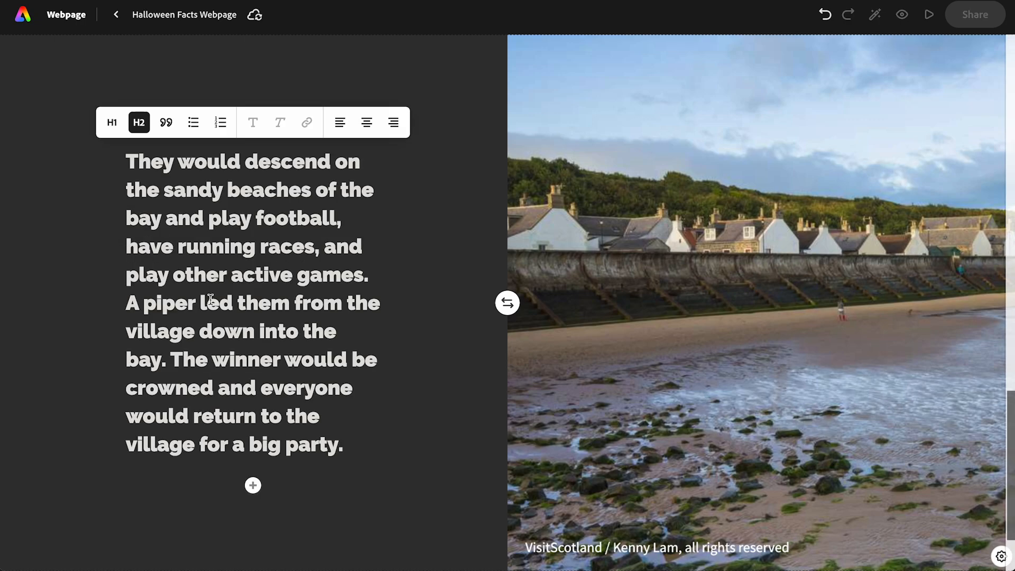
drag(172, 358, 403, 430)
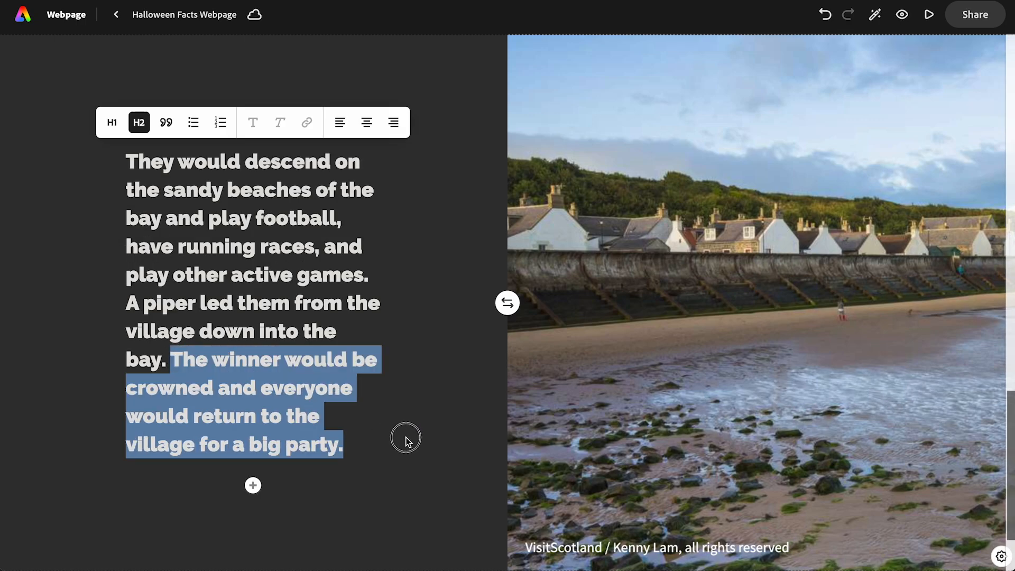
click(408, 442)
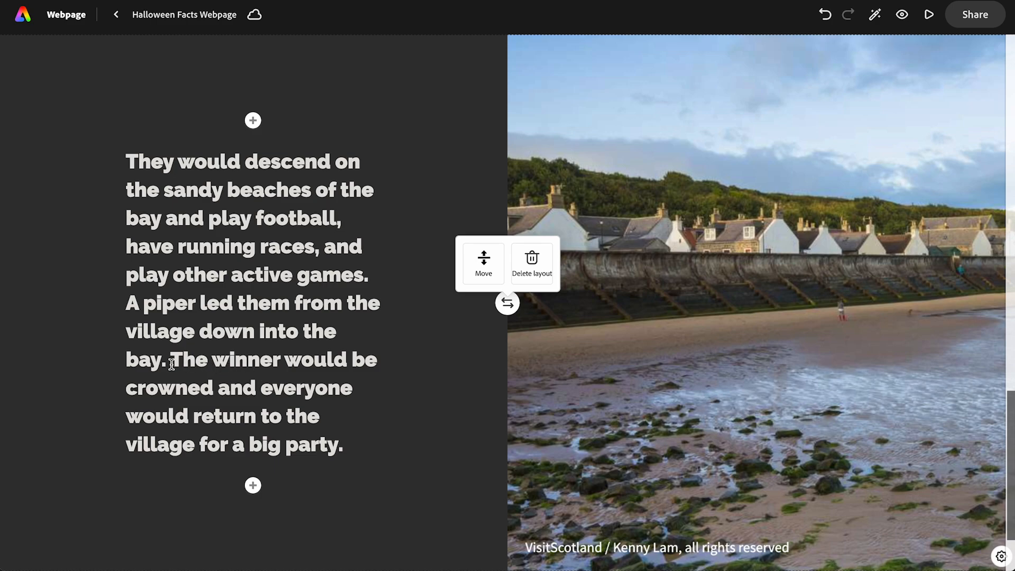
drag(171, 363, 354, 441)
key(ctrl+c)
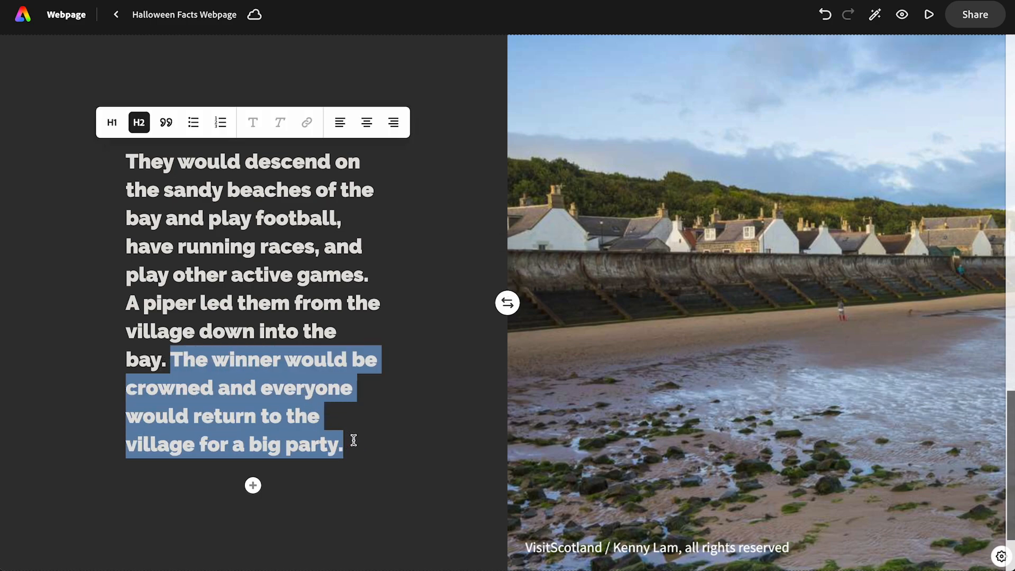
key(BackSpace)
- Add a third split layout below the beach section and fill its image side with the orange bokeh lights photo from a "party" search
scroll(395, 431, down, 2)
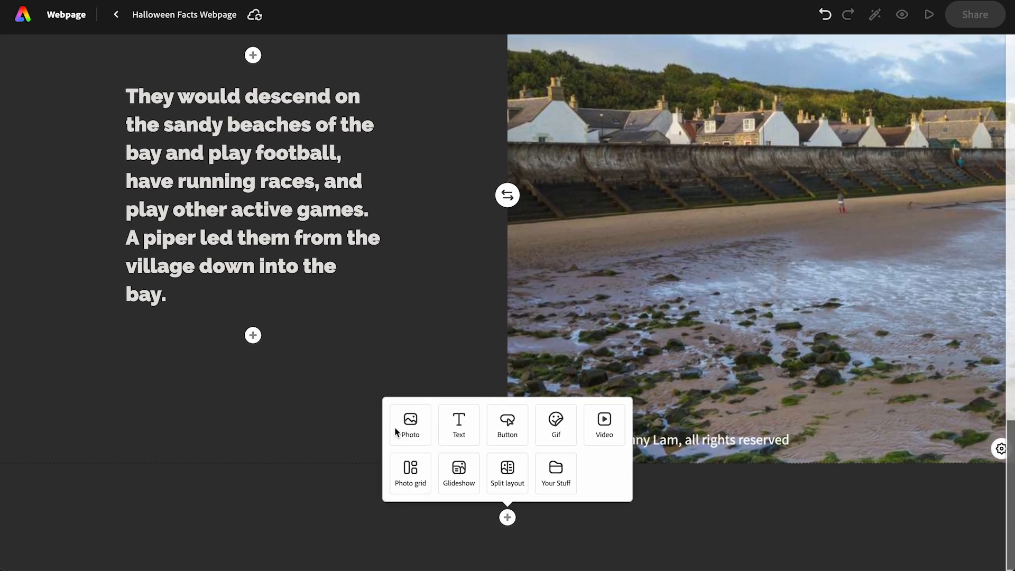
click(494, 469)
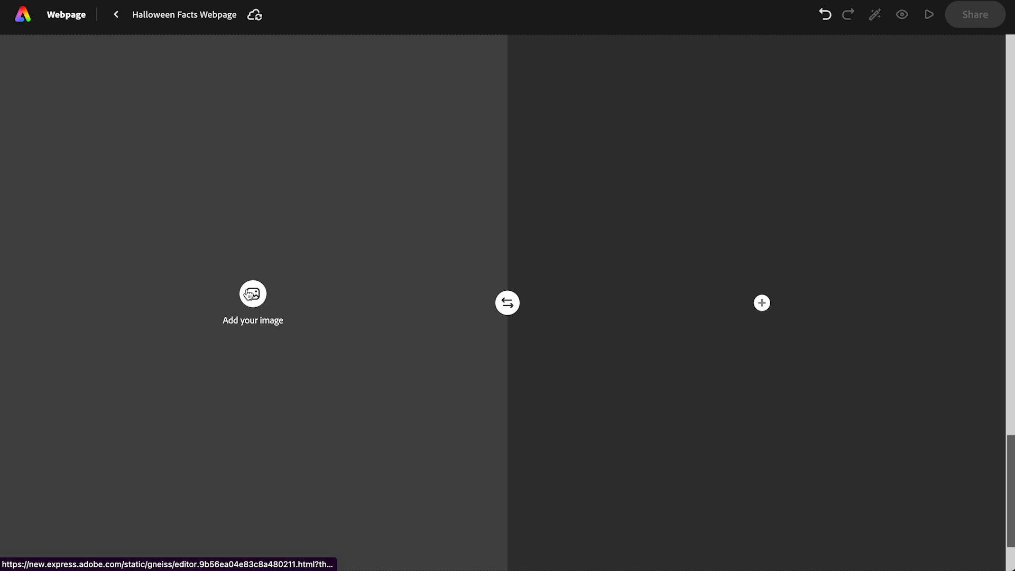
click(248, 295)
double_click(100, 129)
text(par)
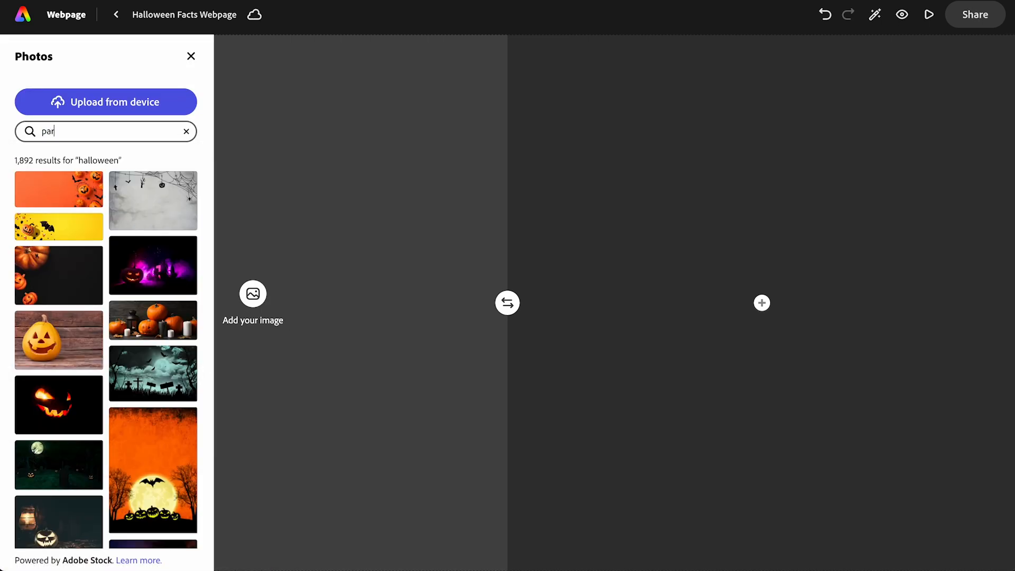
text(ty)
key(Return)
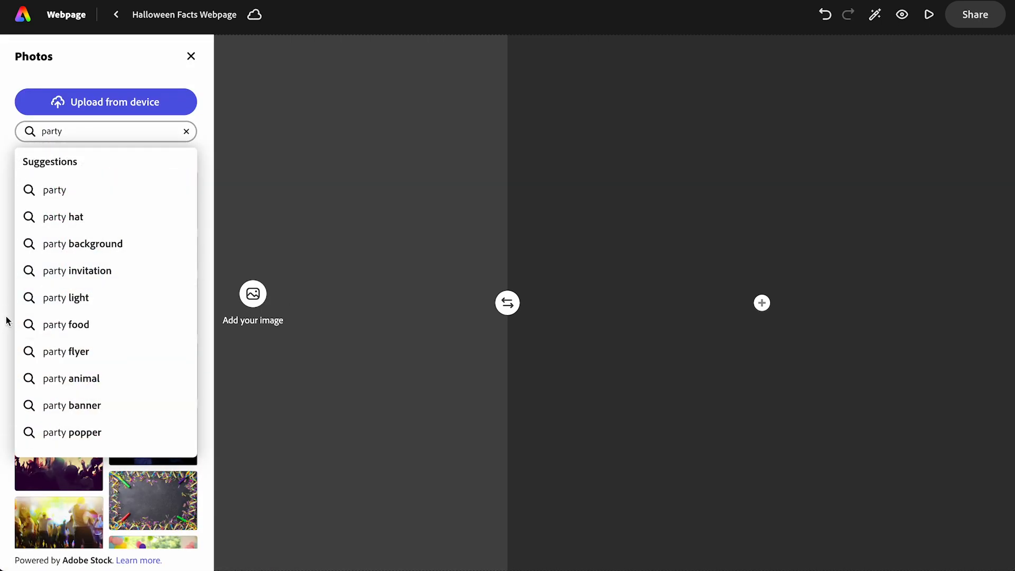
click(6, 321)
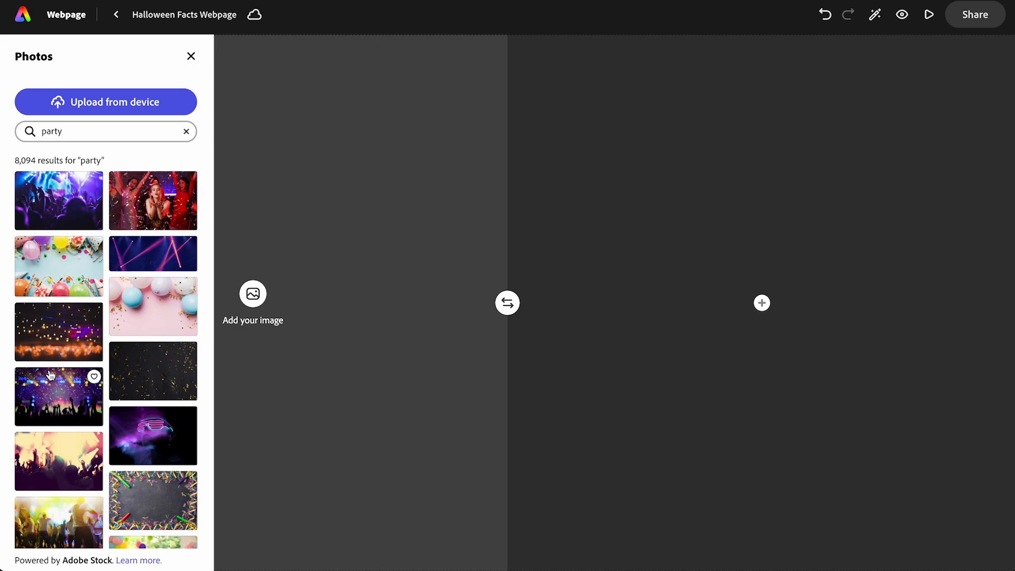
click(56, 344)
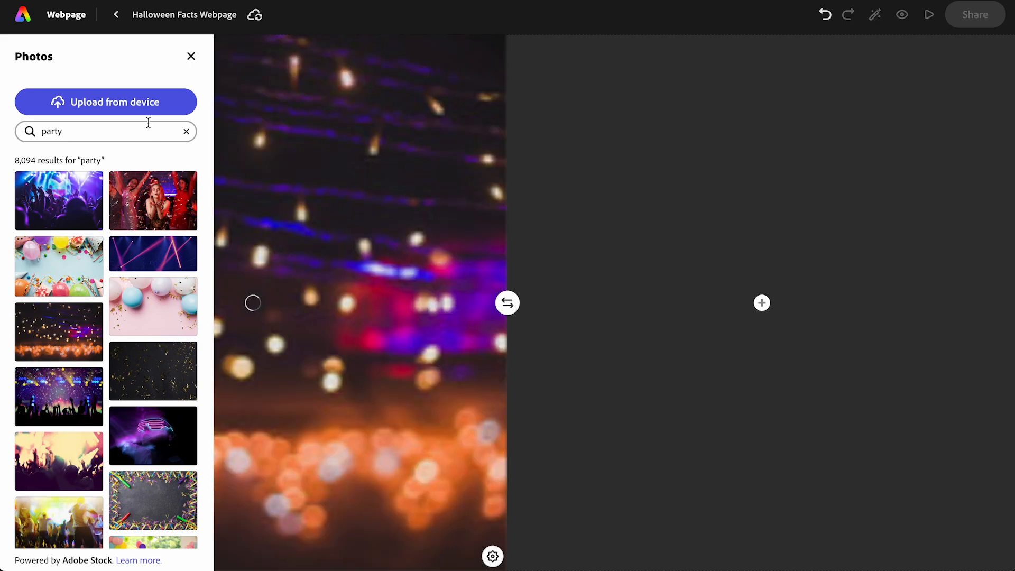
click(191, 56)
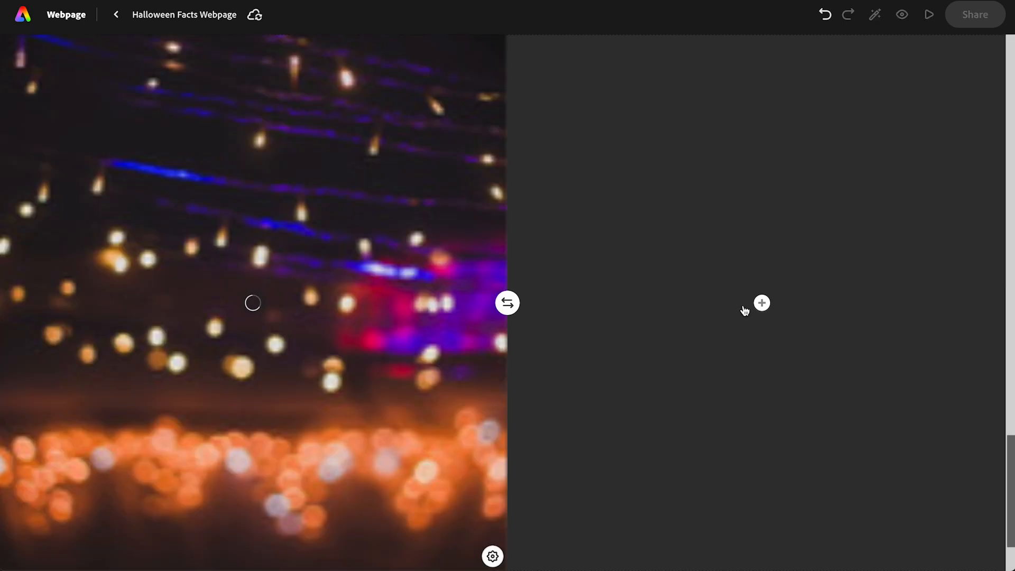
- Paste the cut "The winner would be crowned" sentence into the third split layout's text side and format it as H1
click(762, 303)
click(689, 296)
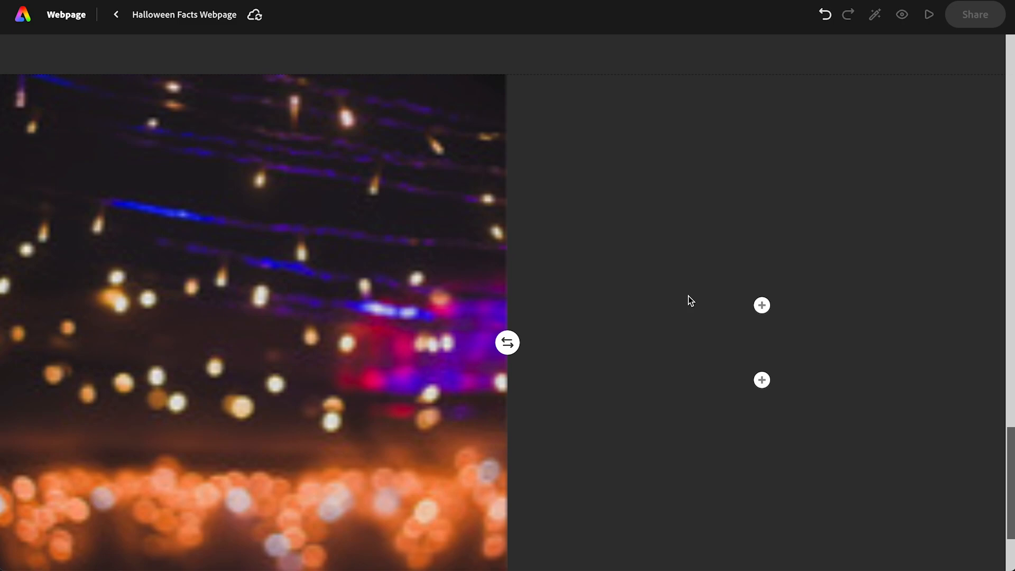
key(ctrl+v)
click(682, 310)
click(620, 277)
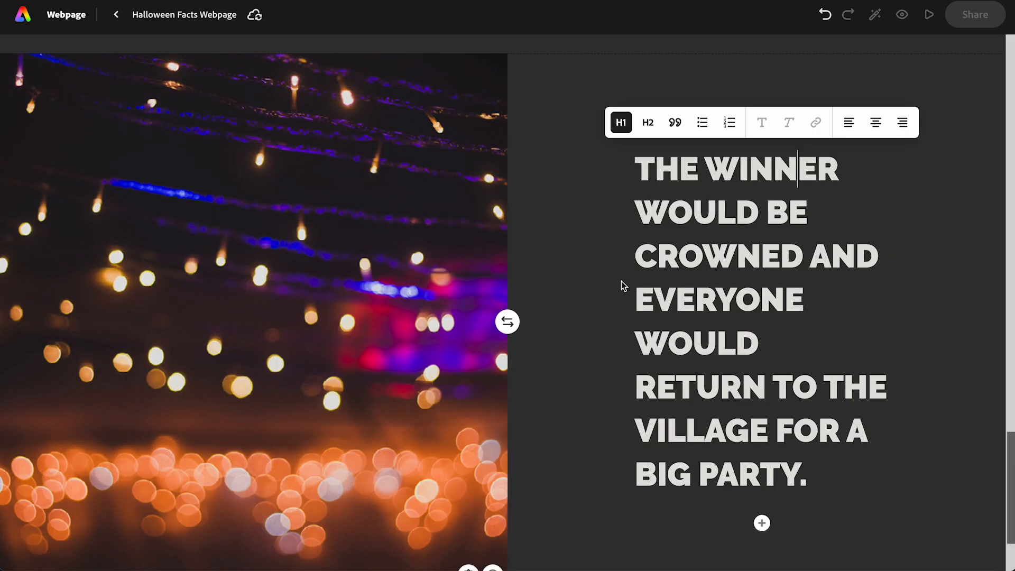
- Insert a glideshow below the split layout with the orange bokeh lights photo
click(559, 379)
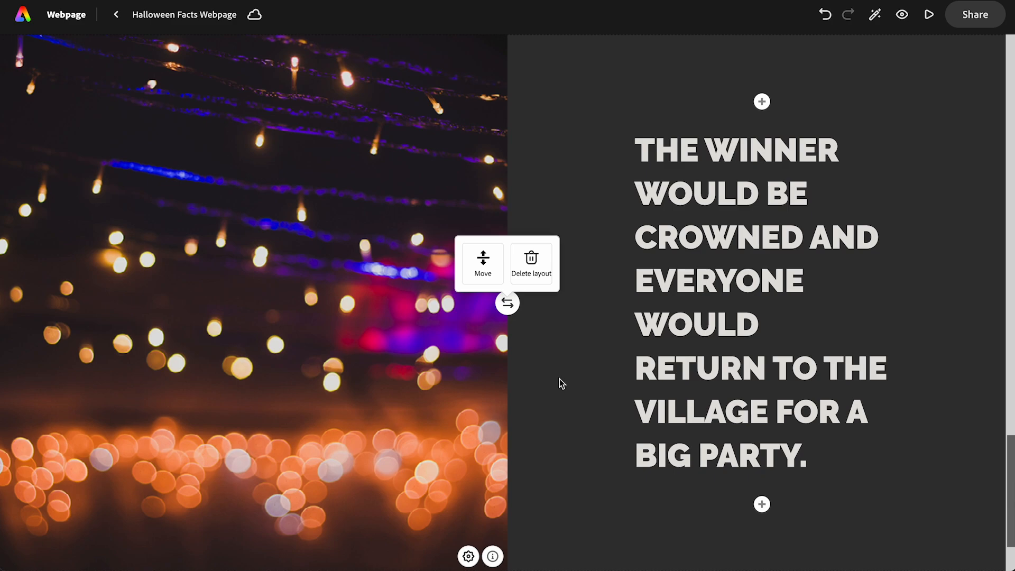
scroll(560, 378, down, 2)
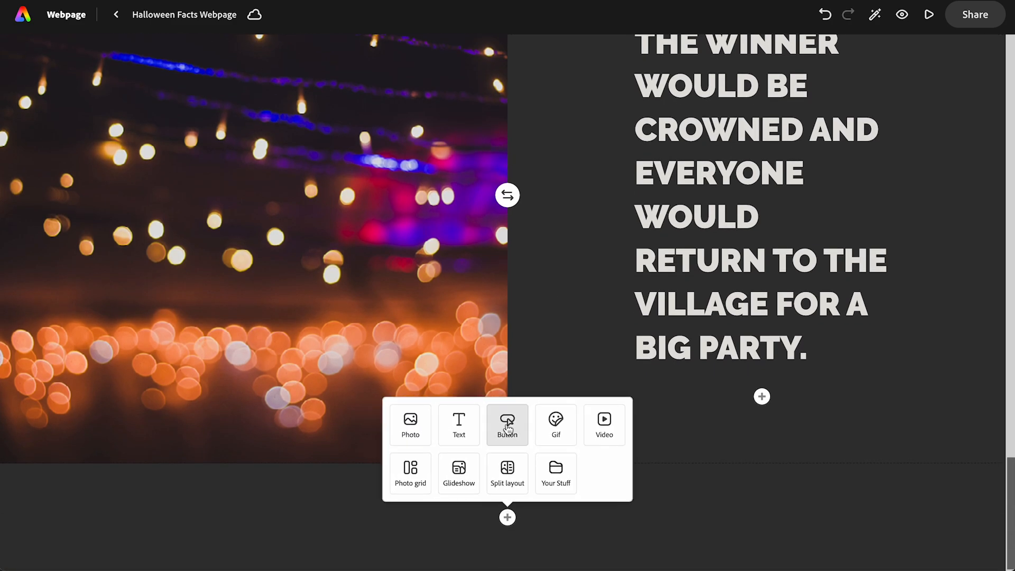
click(459, 479)
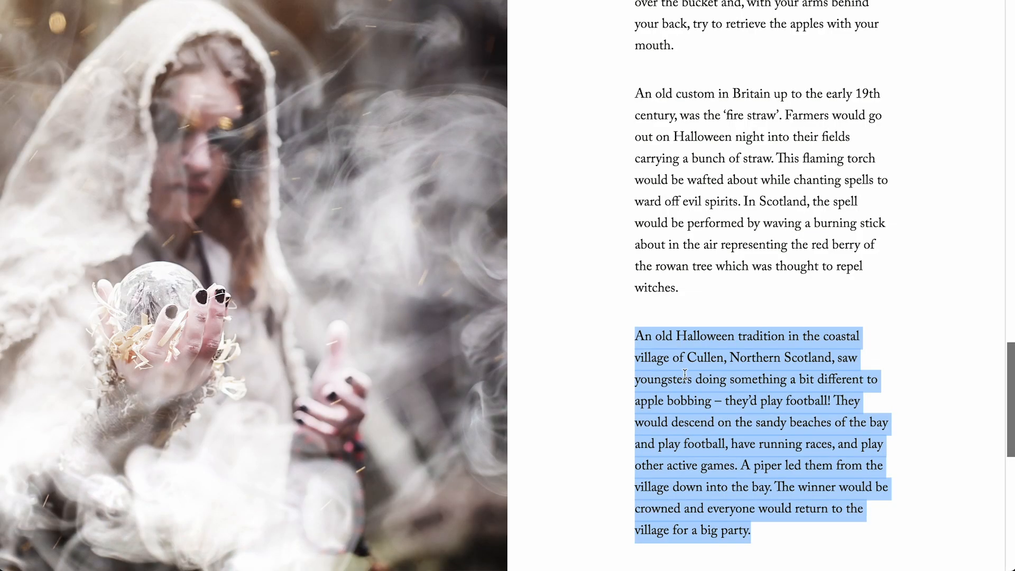
- Switch to the source Halloween article and copy its paragraph starting with "Samhain, meaning 'summer's end' in Irish"
scroll(685, 375, down, 1)
scroll(684, 374, up, 9)
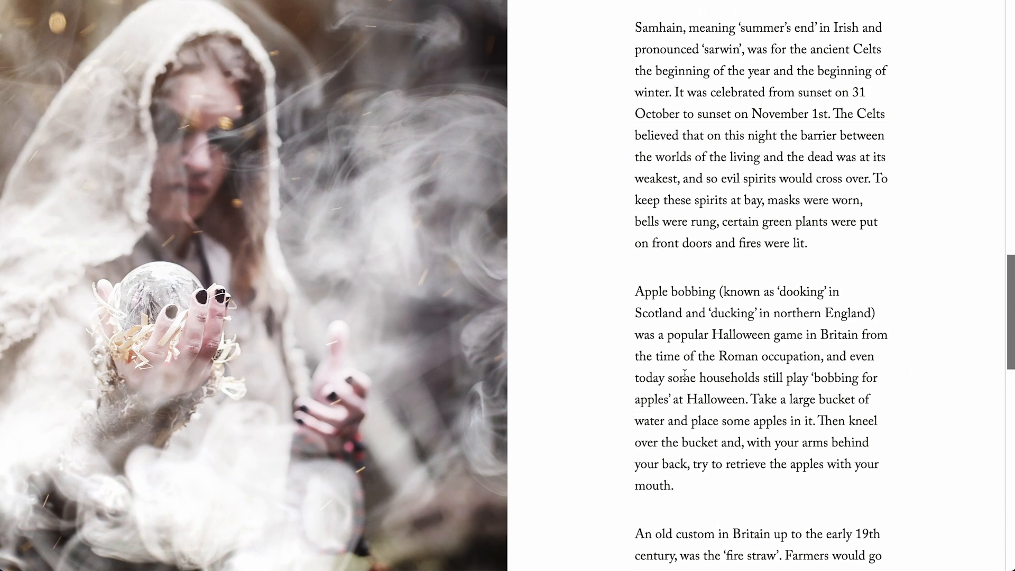
scroll(684, 374, up, 2)
drag(637, 138, 819, 350)
key(ctrl+c)
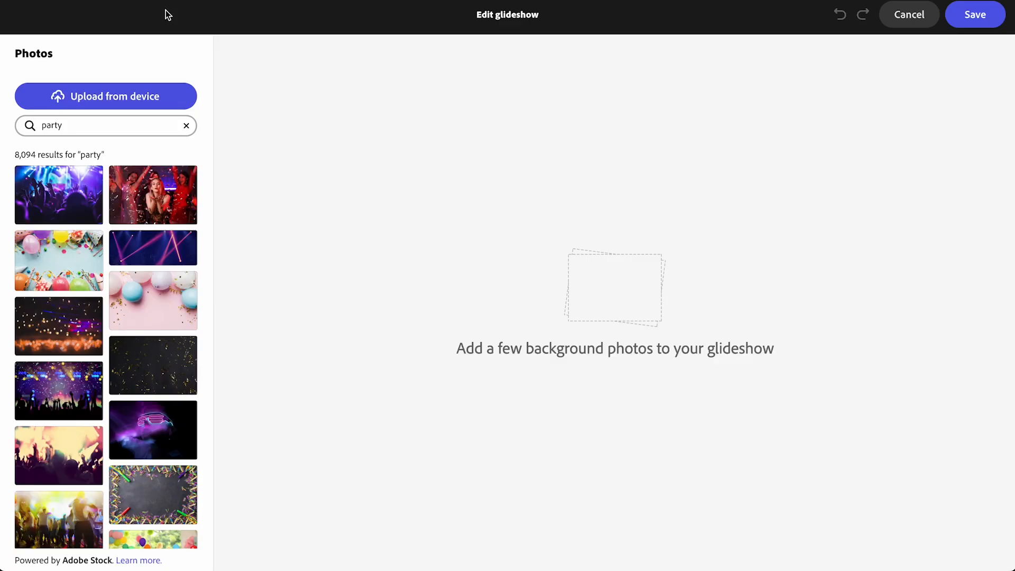
- Search the glideshow's stock photos for "samhain" and add the starry sky photo with the SAMHAIN lettering
double_click(70, 126)
text(samhain)
key(Return)
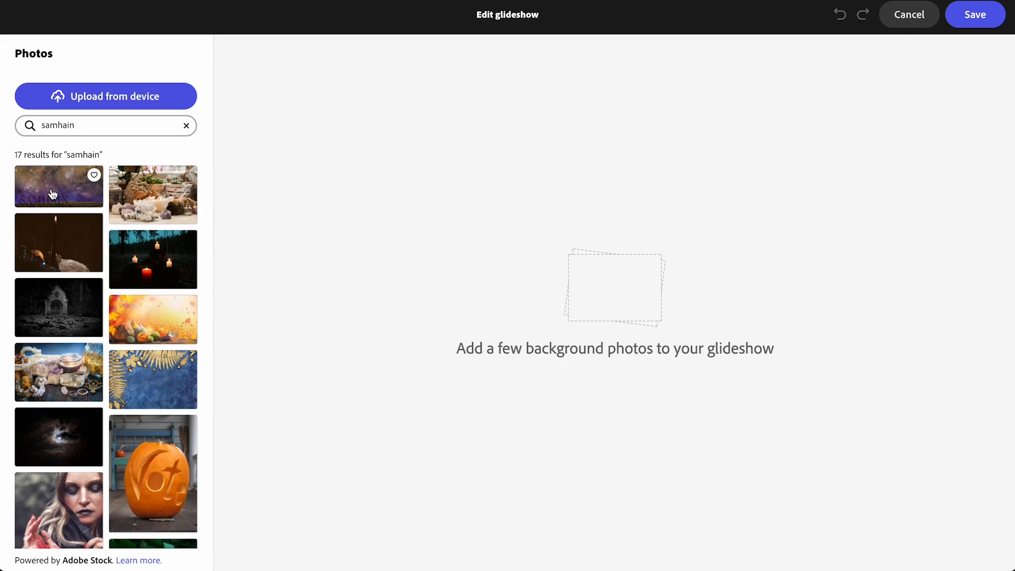
click(53, 194)
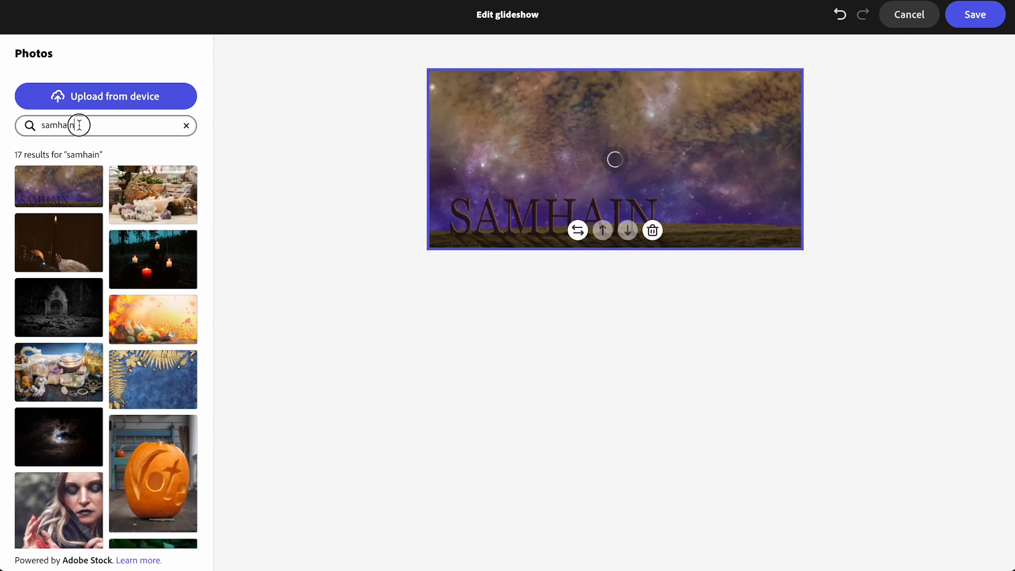
- Search for "halloween", add the orange sky photo with the bare tree, moon and crosses, and save the glideshow
double_click(79, 125)
text(halloween)
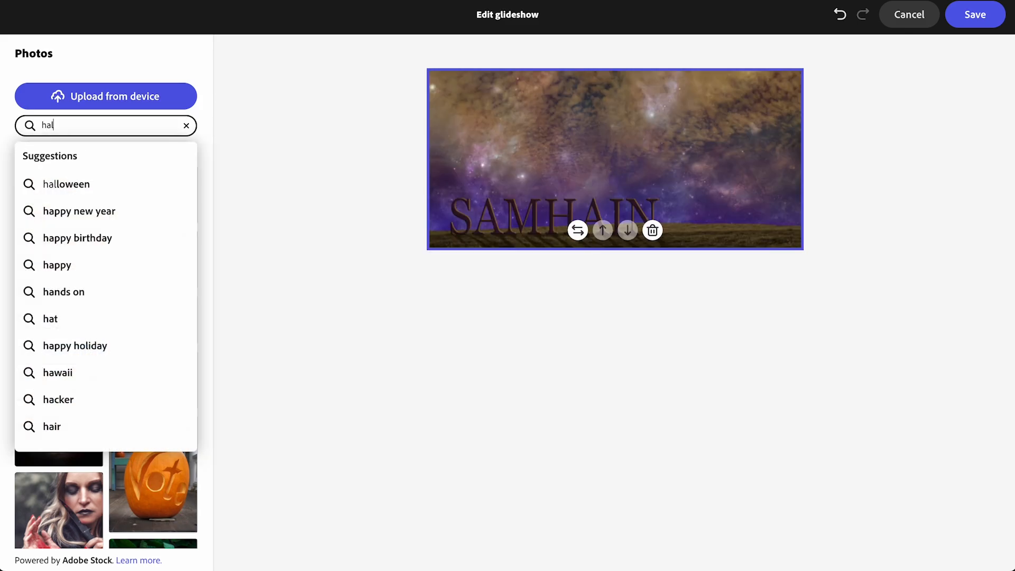
key(Return)
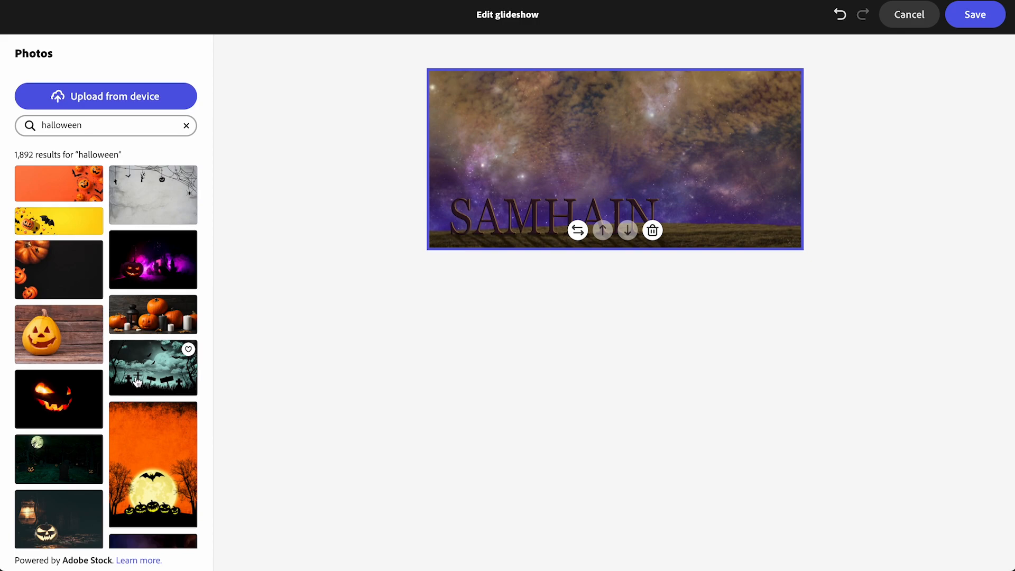
scroll(139, 386, down, 5)
scroll(140, 389, down, 15)
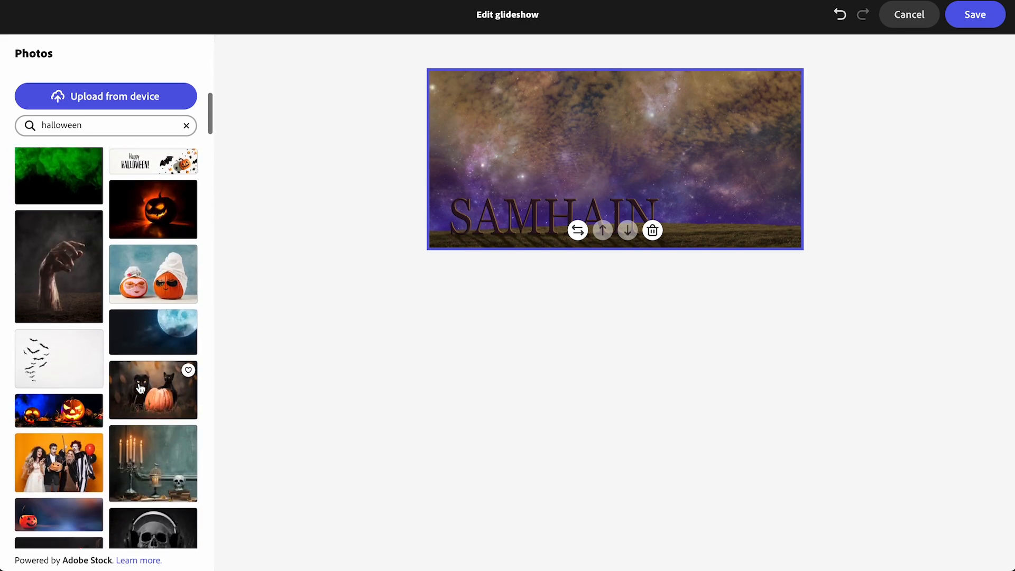
scroll(140, 389, down, 1)
click(188, 386)
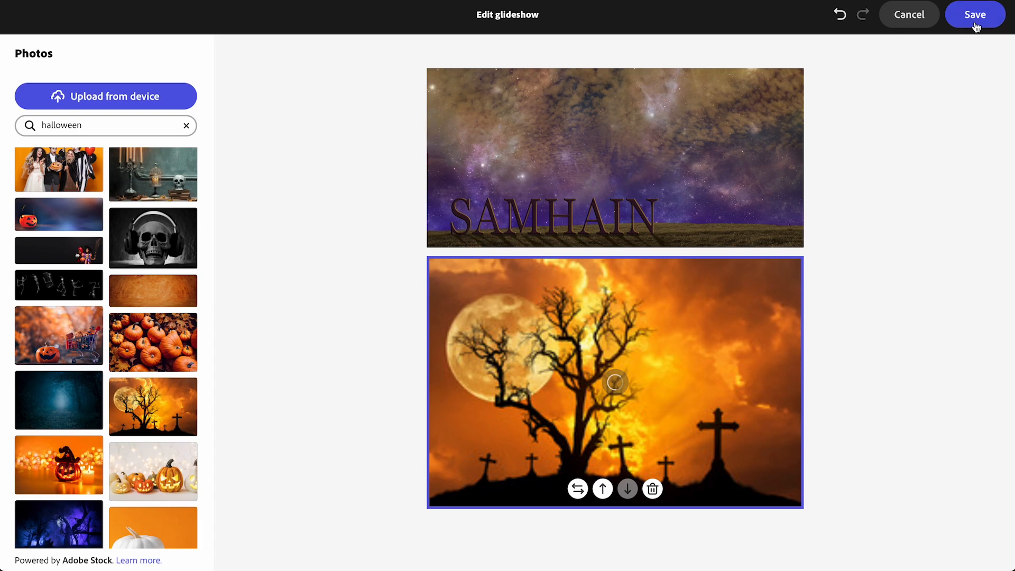
click(976, 16)
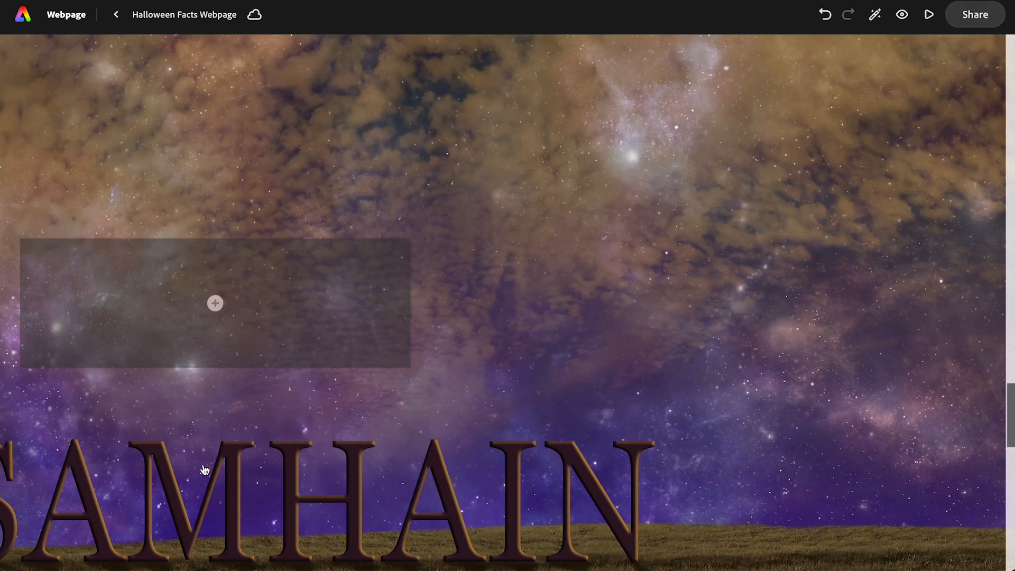
- Move the SAMHAIN photo's focal point to its bottom-left corner and save it
click(645, 340)
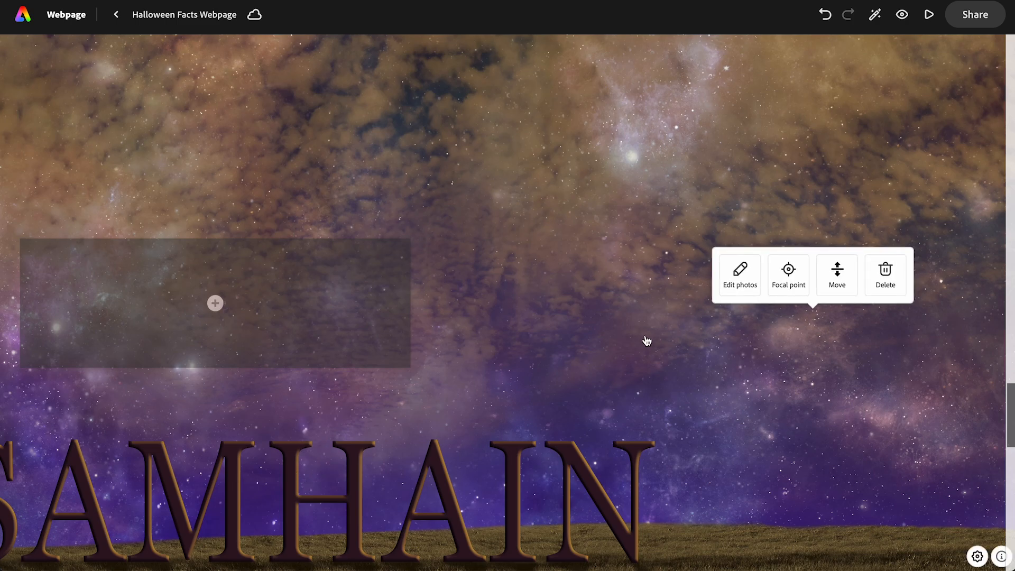
click(789, 286)
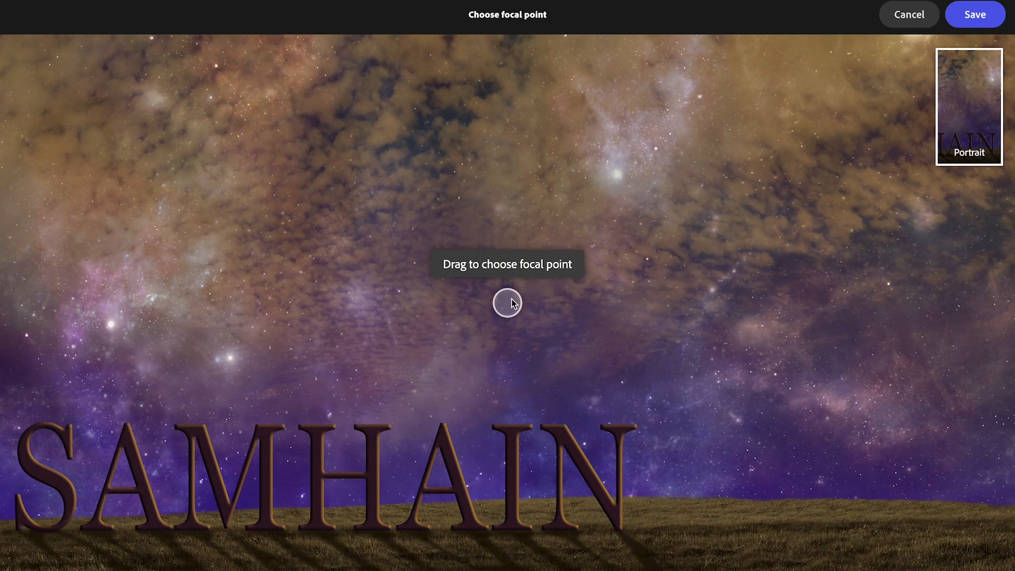
drag(511, 301, 5, 563)
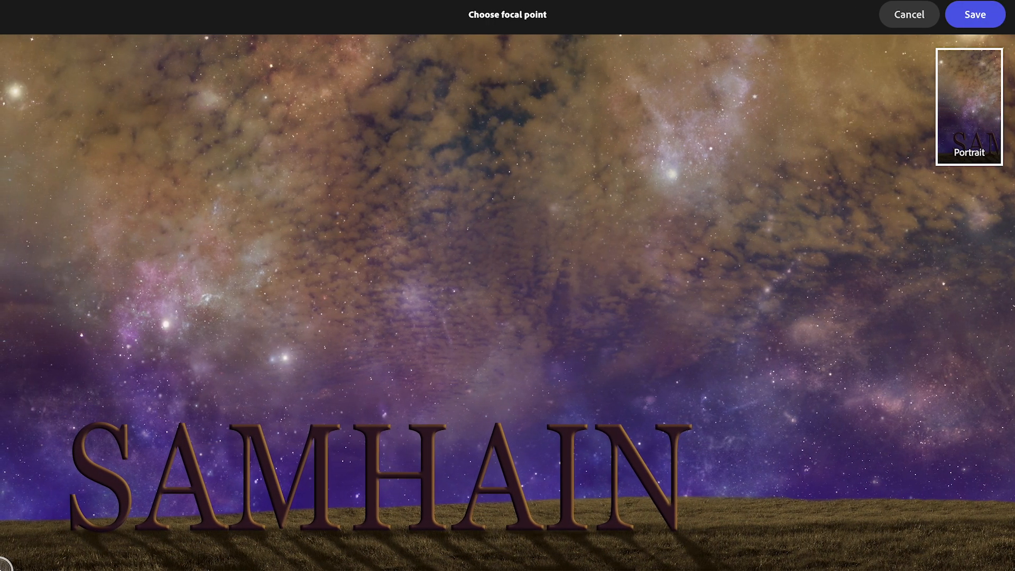
click(975, 14)
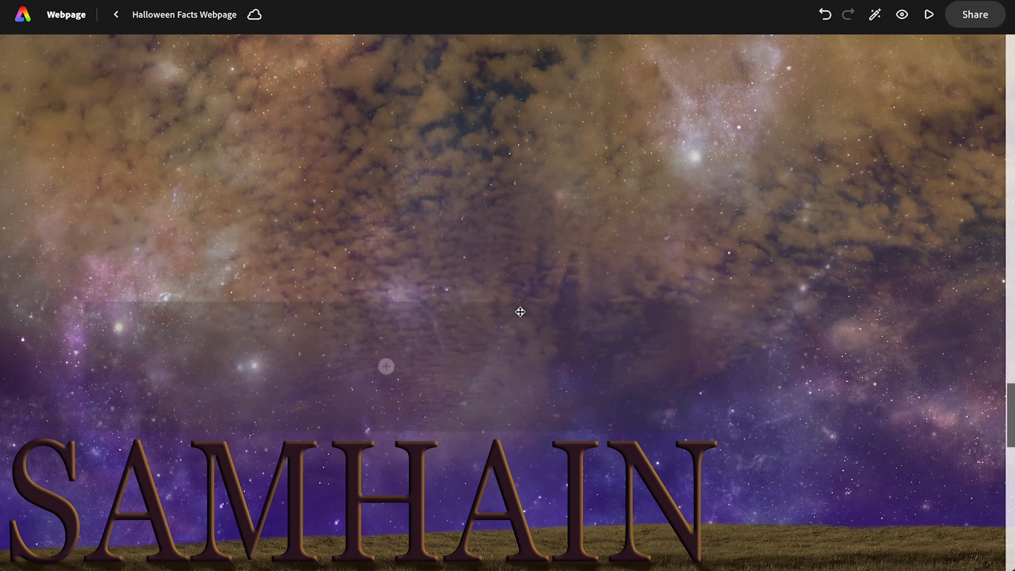
- Center the text panel on the SAMHAIN photo and paste the copied Samhain paragraph into it
click(508, 301)
click(426, 256)
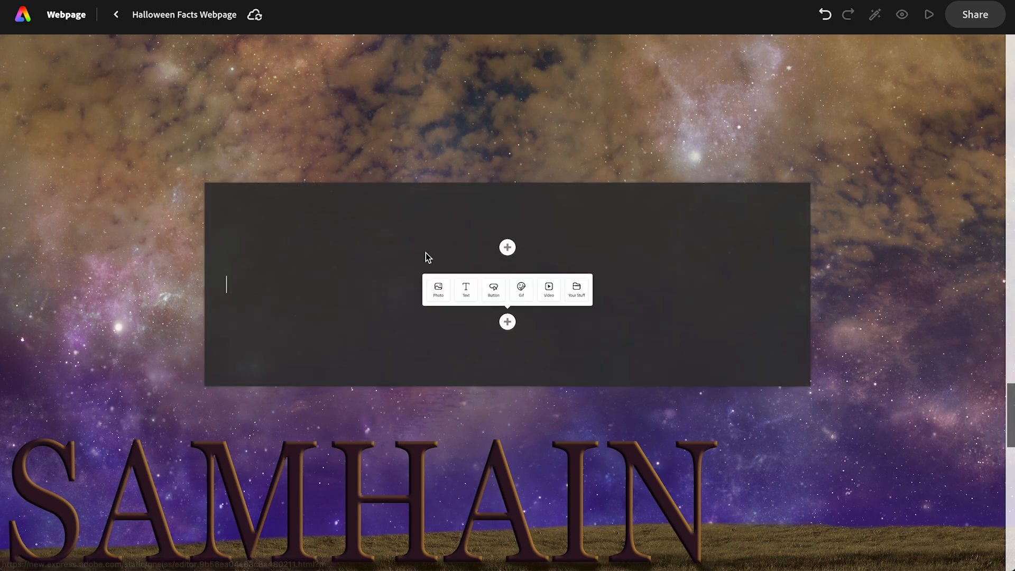
key(ctrl+v)
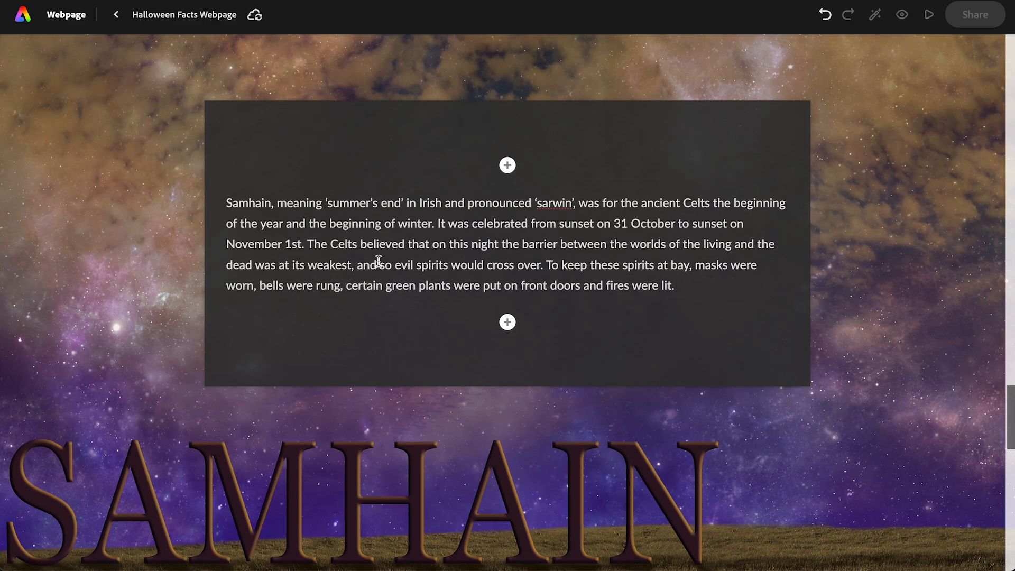
- Cut the passage from "The Celts believed" to the paragraph's end and format the remaining text as H2
drag(307, 246, 682, 293)
key(ctrl+c)
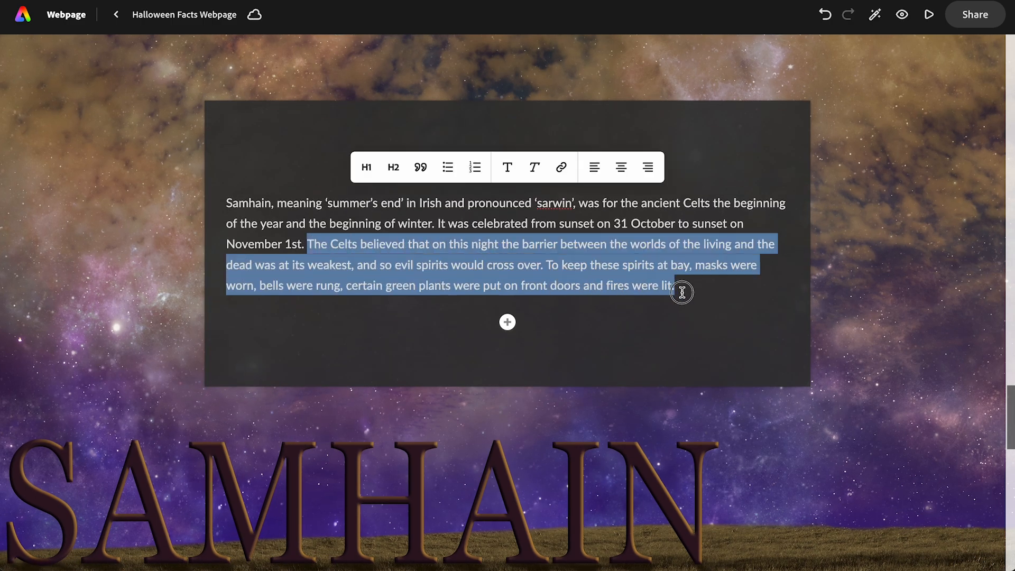
key(BackSpace)
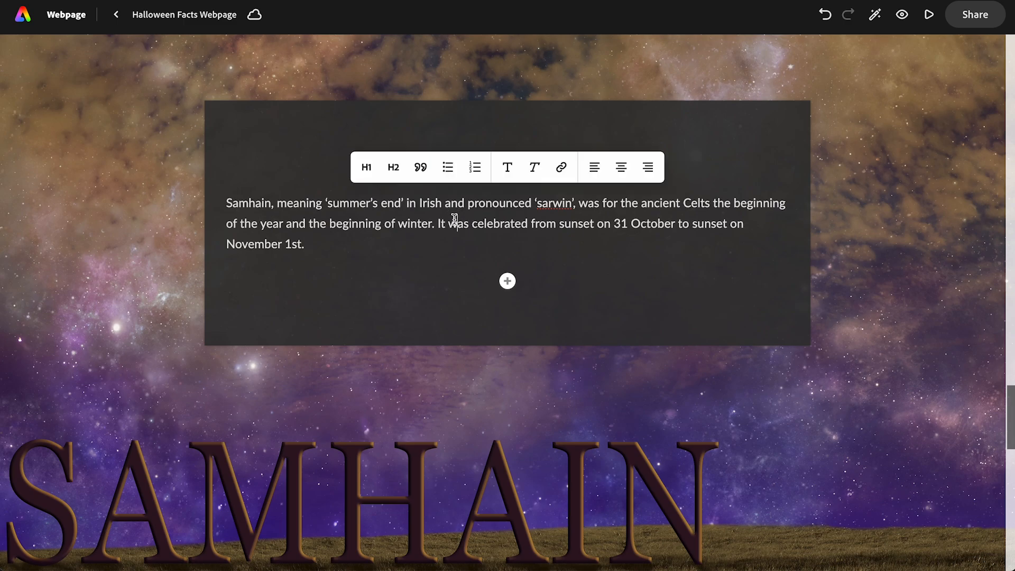
click(395, 169)
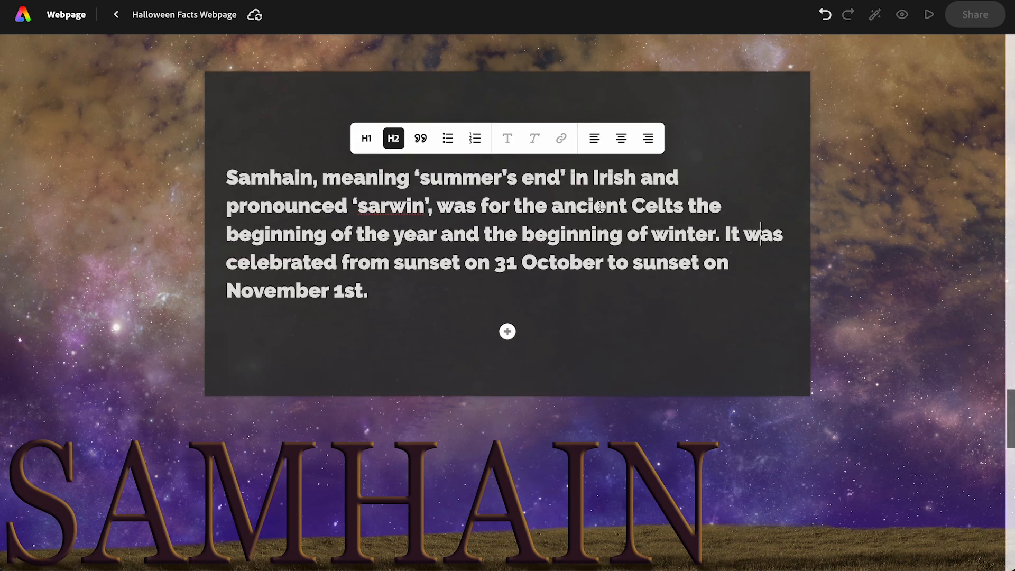
- Split the sentence starting with "It was celebrated" into its own paragraph and format it as H2
click(725, 235)
key(Return)
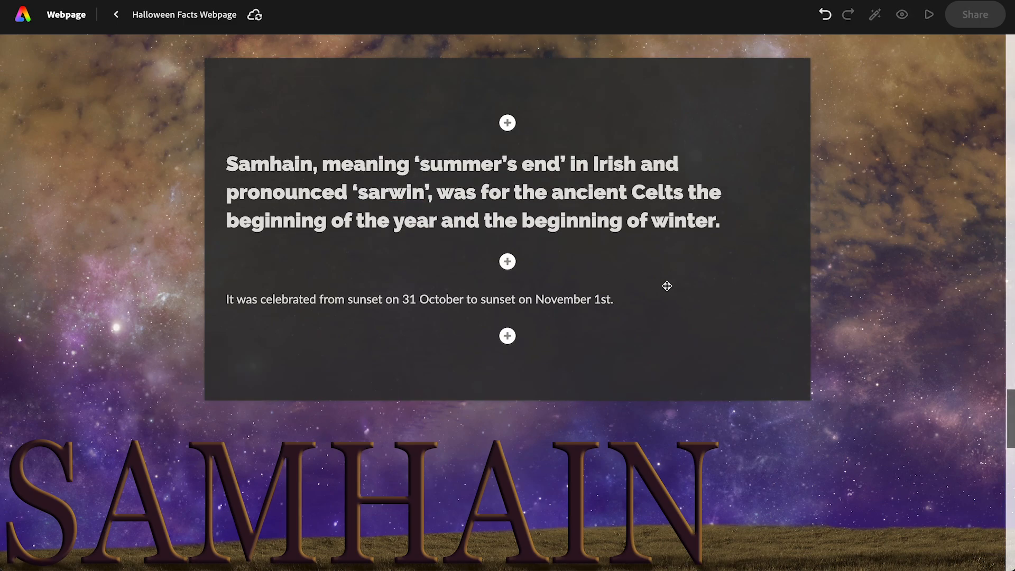
click(559, 296)
click(393, 264)
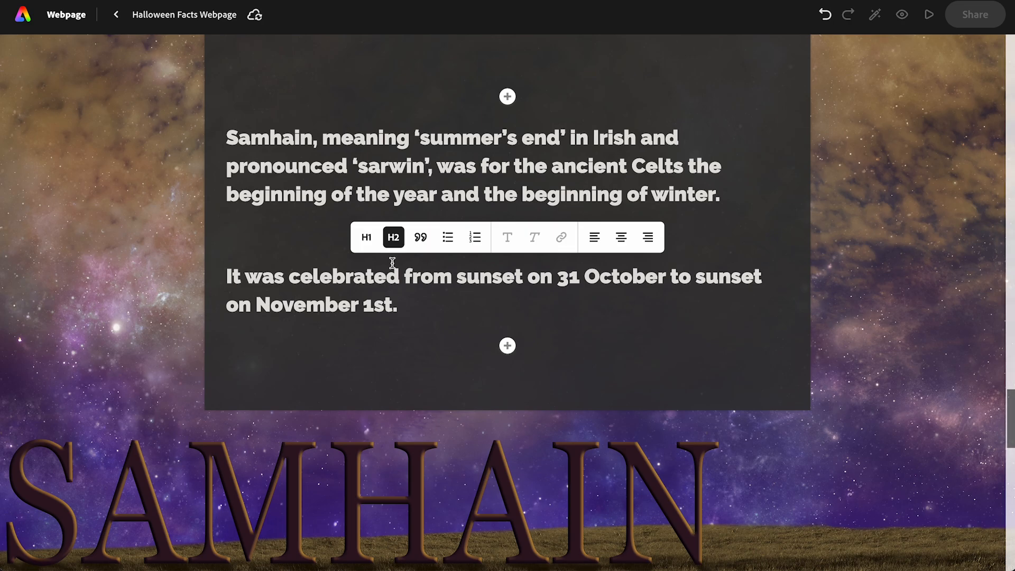
click(420, 239)
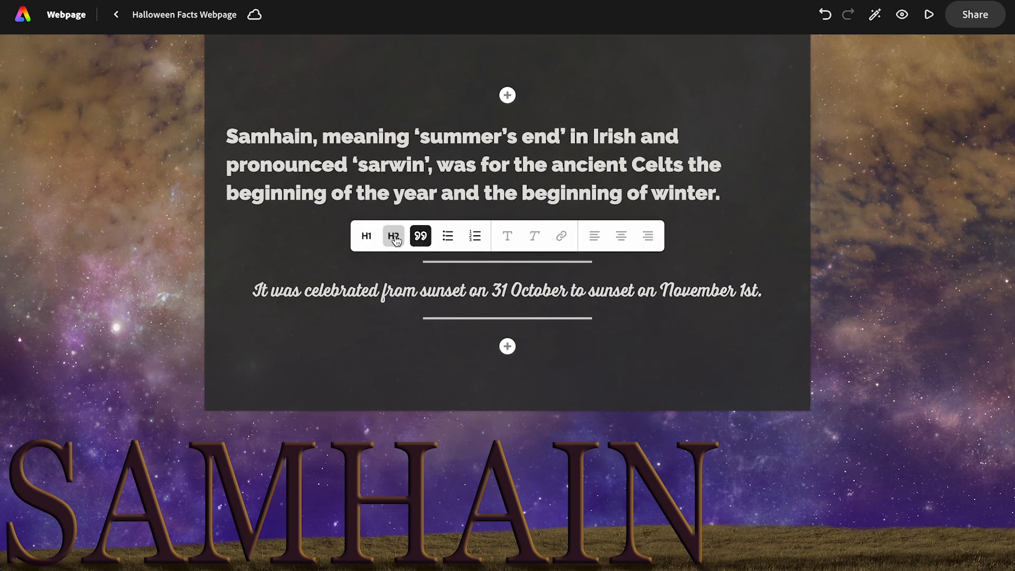
click(393, 238)
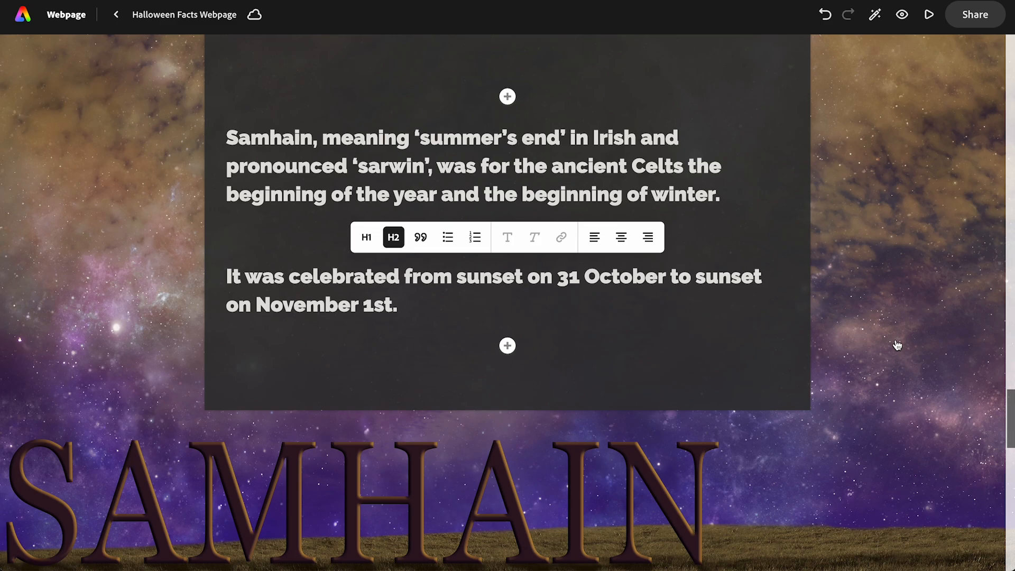
- Move the bare tree photo's panel to the photo's right side and paste the cut "The Celts believed" passage into it
scroll(891, 385, down, 10)
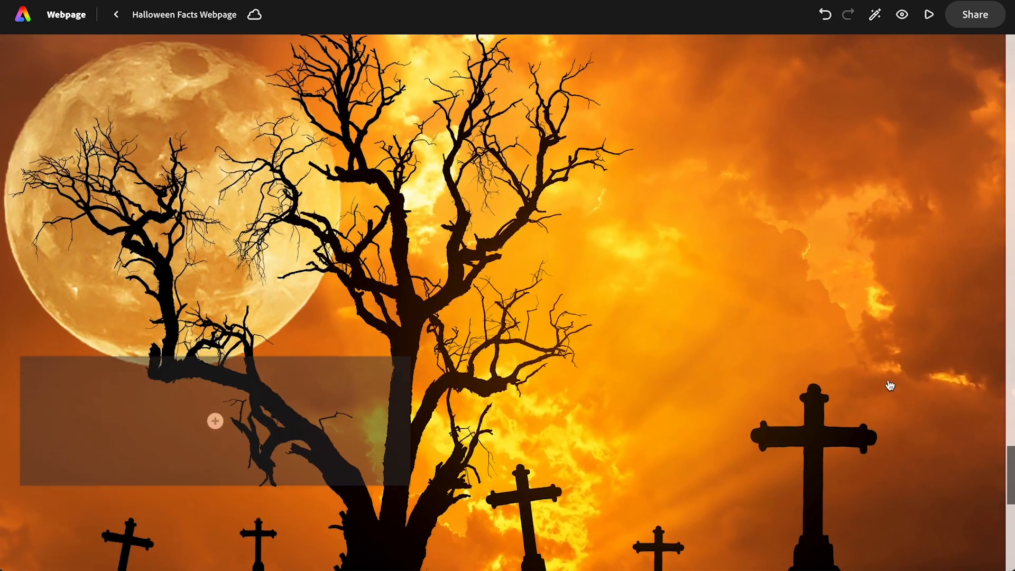
drag(333, 306, 848, 189)
click(799, 350)
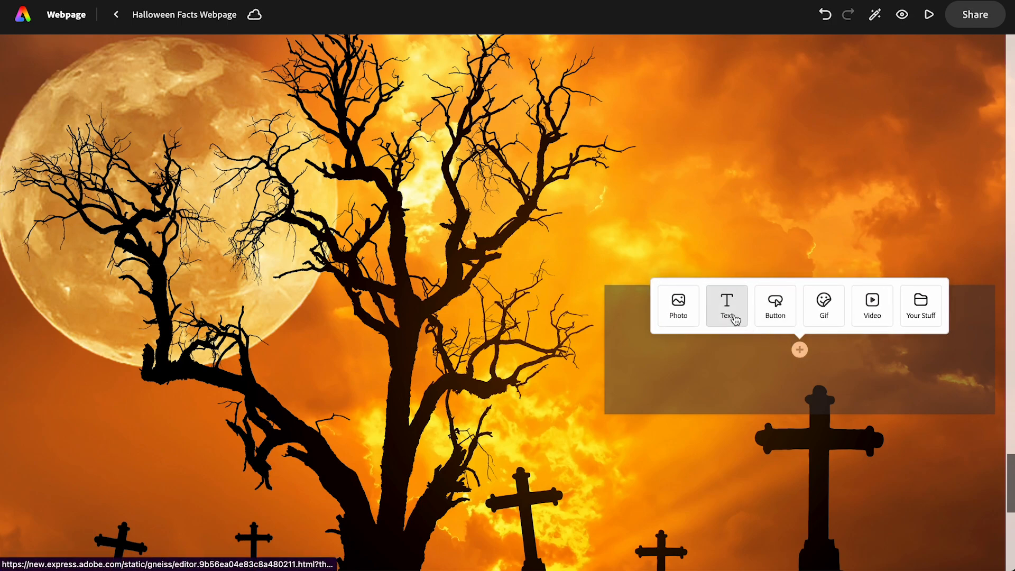
click(728, 309)
key(ctrl+v)
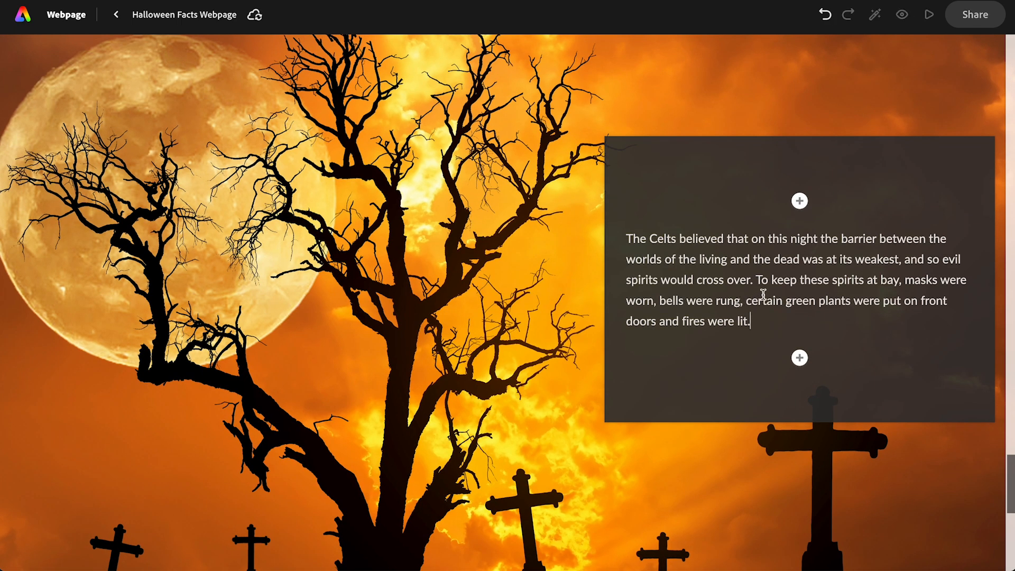
- Split the passage before "To keep these spirits at bay" and format both resulting paragraphs as H2
click(755, 278)
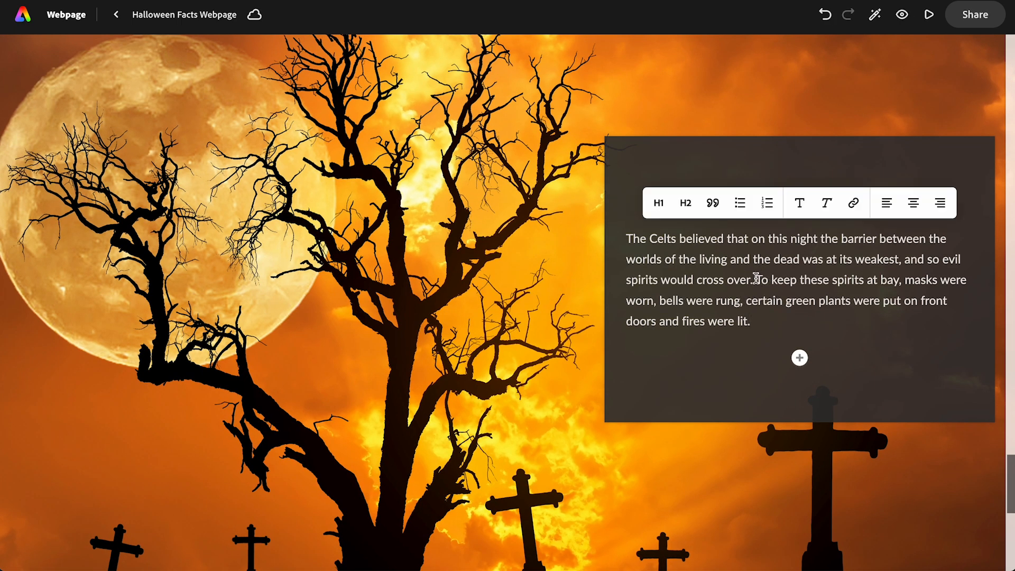
key(Return)
click(701, 228)
click(685, 154)
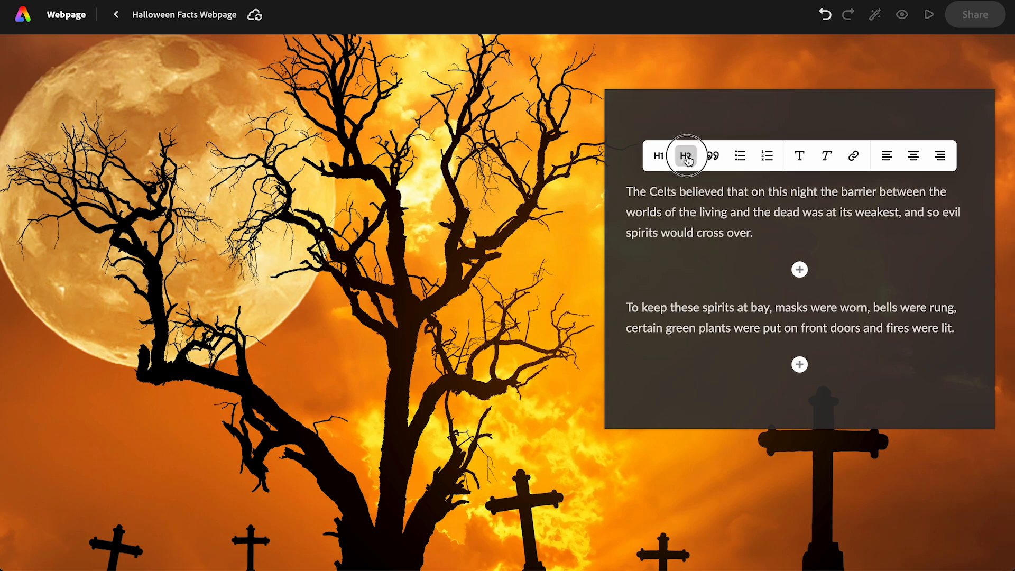
click(685, 281)
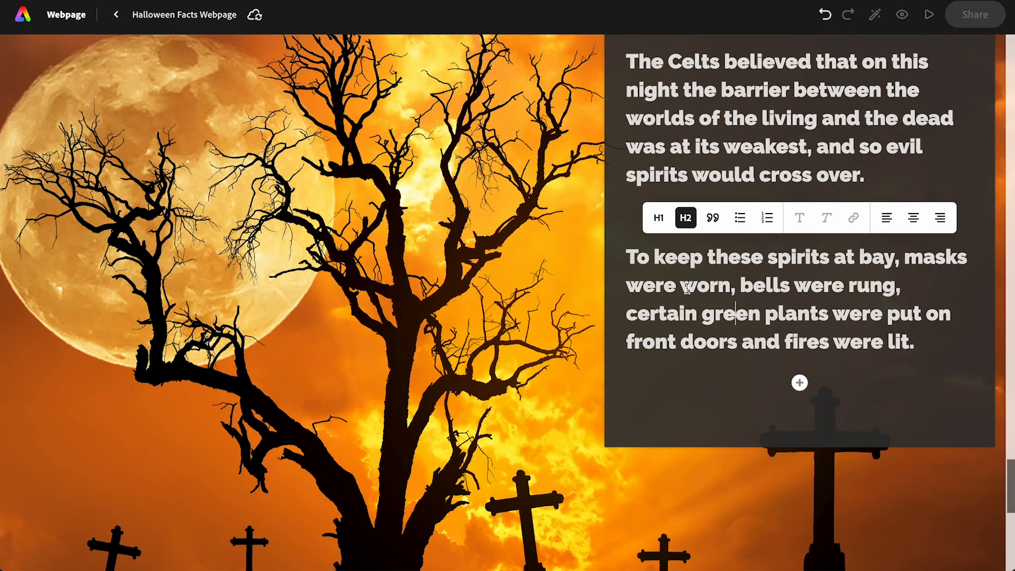
- Search photos for "halloween mask" and insert the one of the flower-crowned, skull-painted person on yellow between the two Celts paragraphs
click(799, 215)
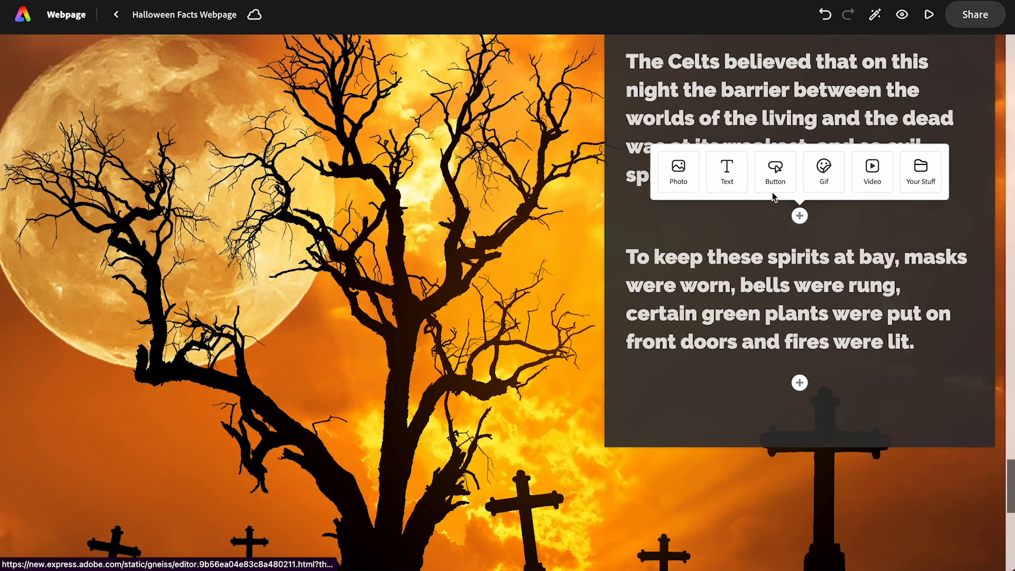
click(689, 175)
click(90, 132)
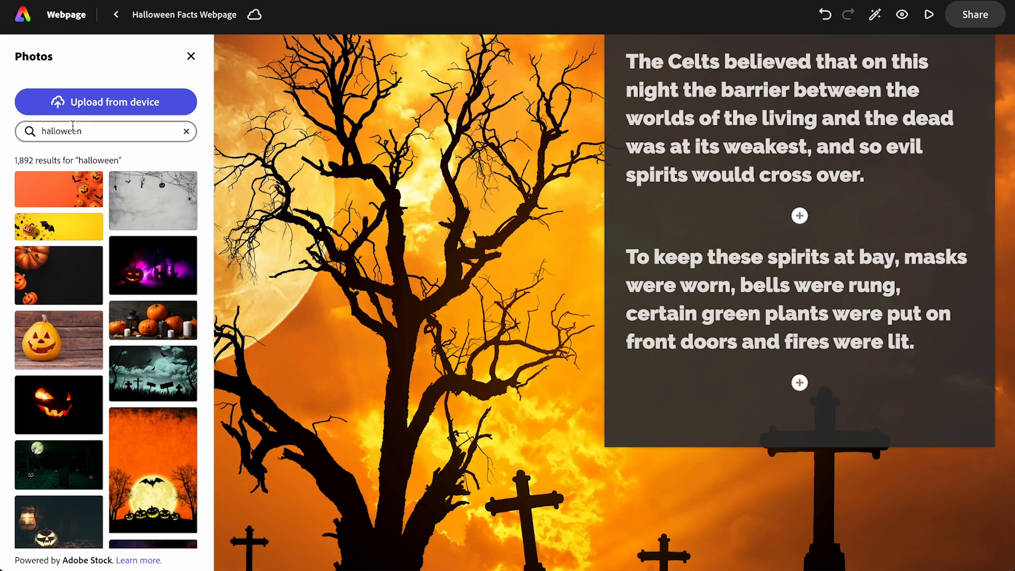
text(mask)
key(Return)
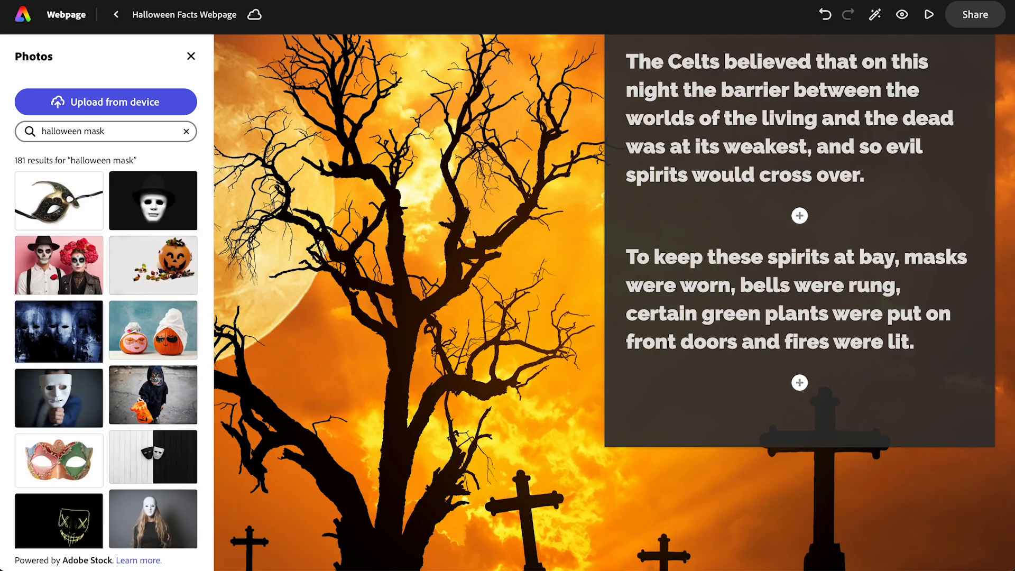
scroll(82, 412, down, 10)
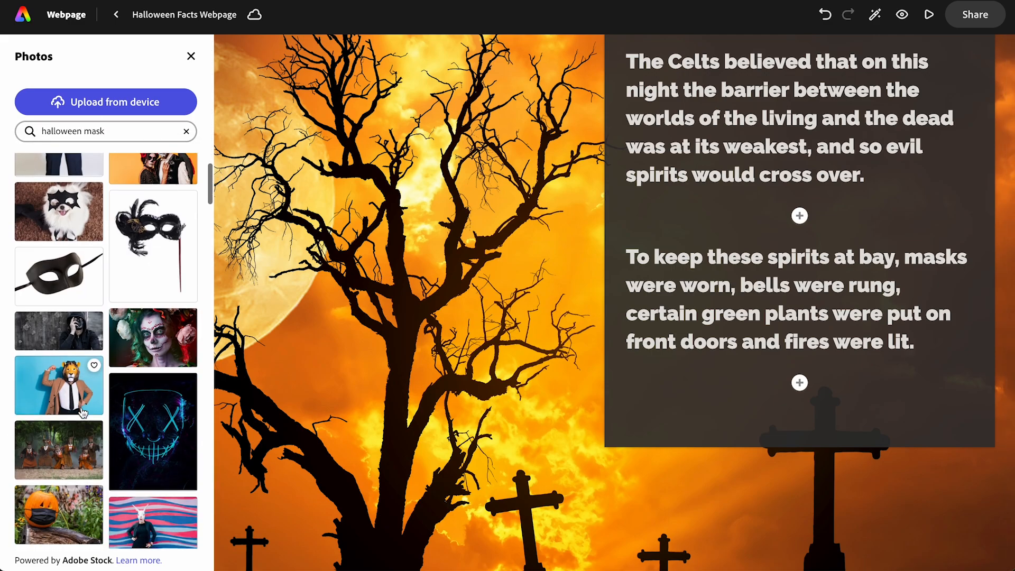
scroll(83, 412, down, 2)
click(136, 375)
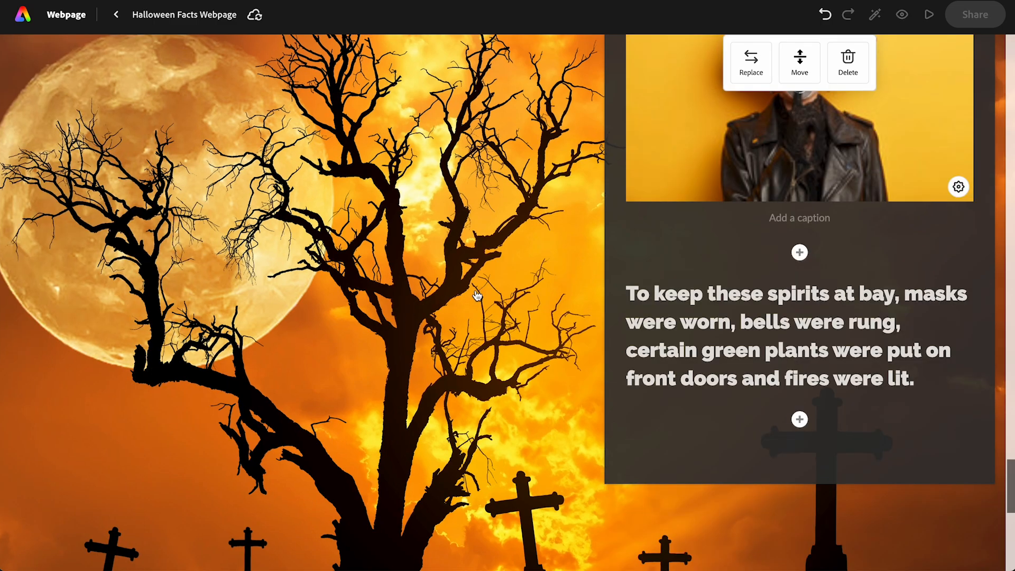
scroll(477, 295, up, 5)
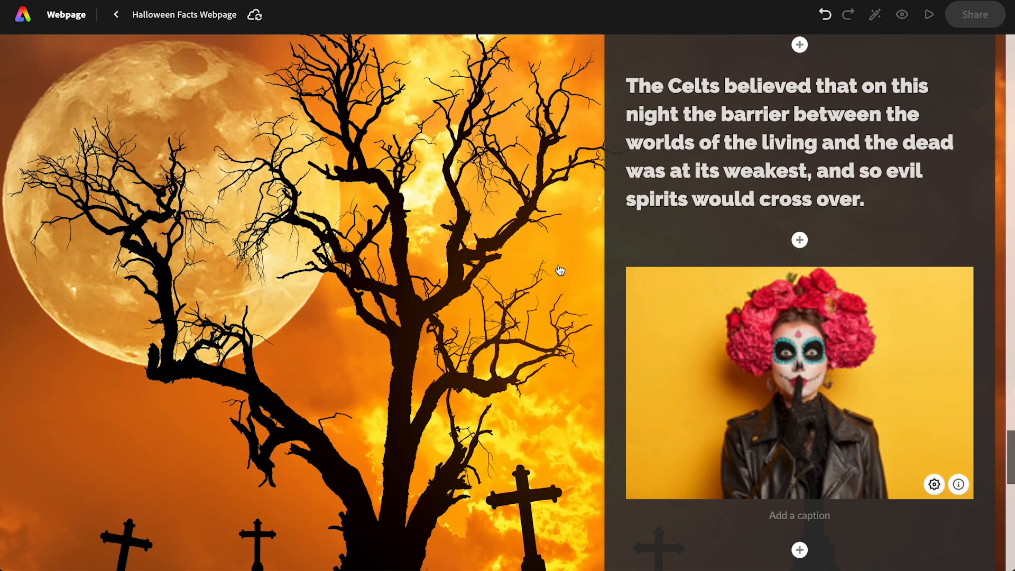
- Preview the webpage from the cover through the Cullen sections and Samhain glideshow, enlarge the skull-painted face photo, and return to editing
click(930, 16)
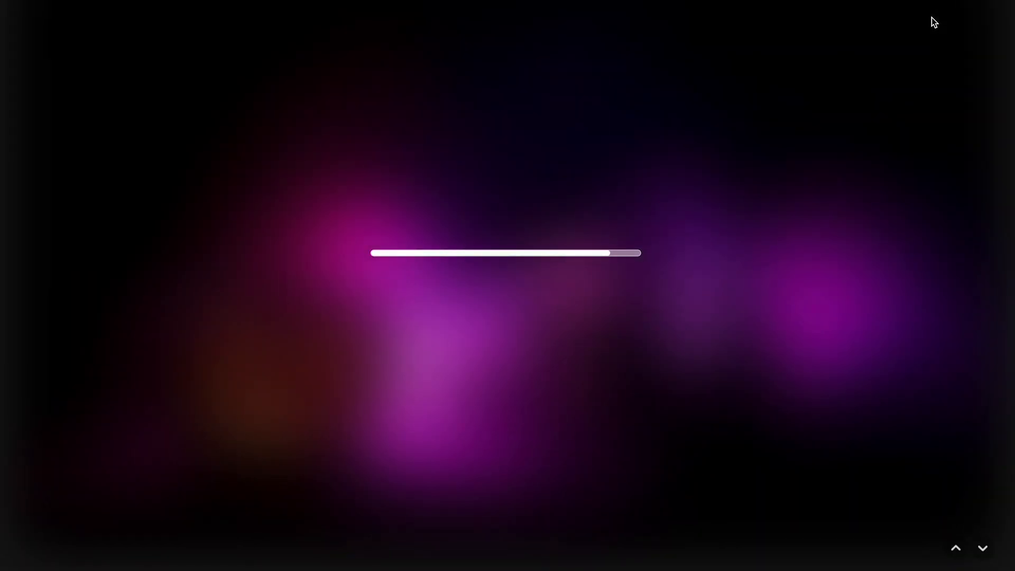
key(Down)
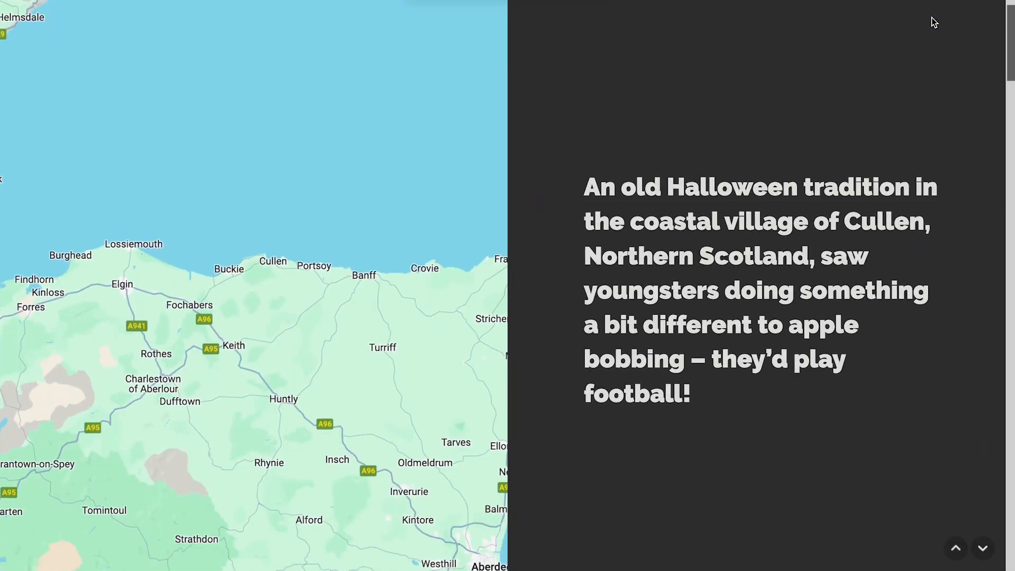
key(Down)
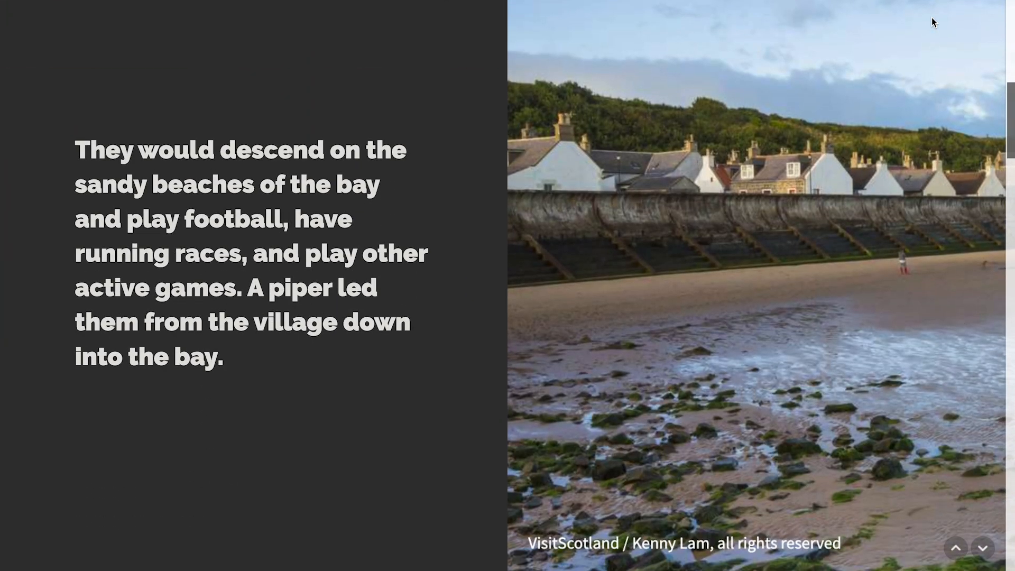
key(Down)
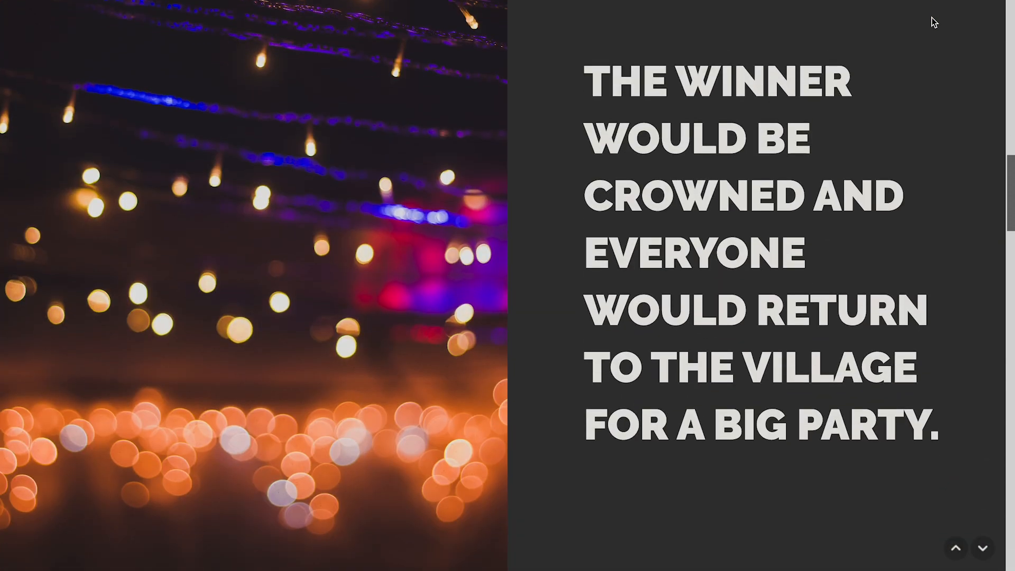
key(Down)
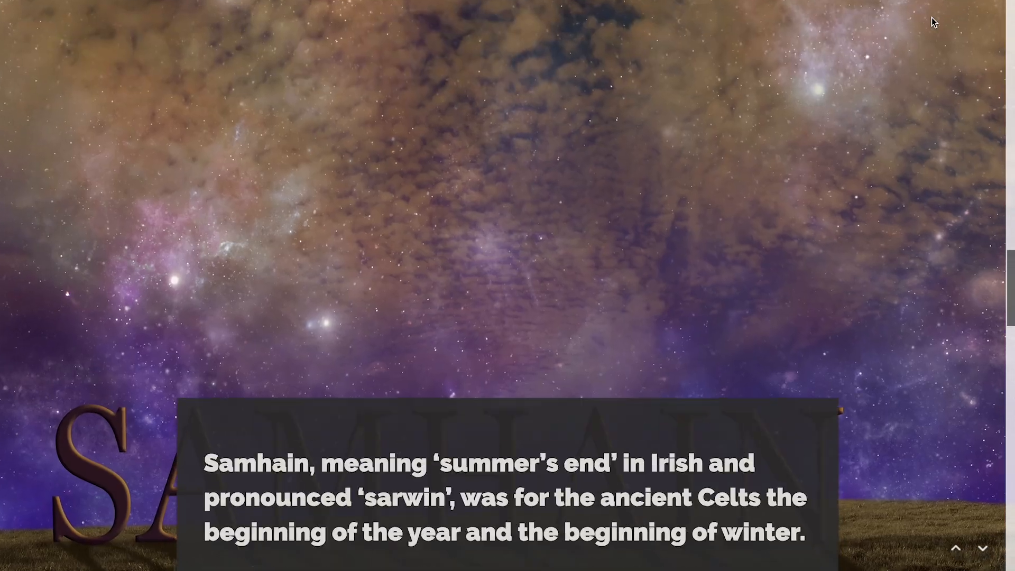
key(Down)
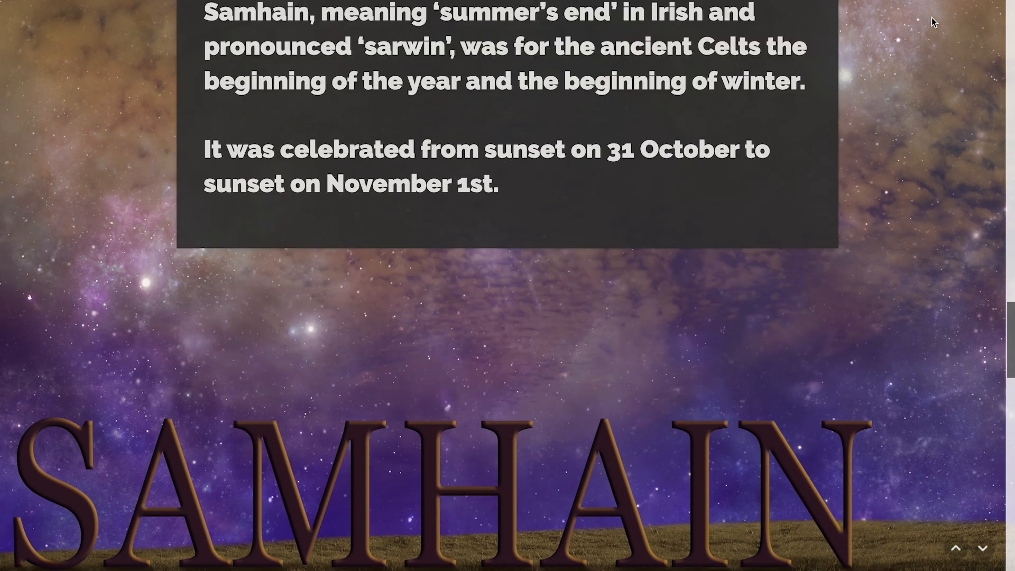
click(664, 391)
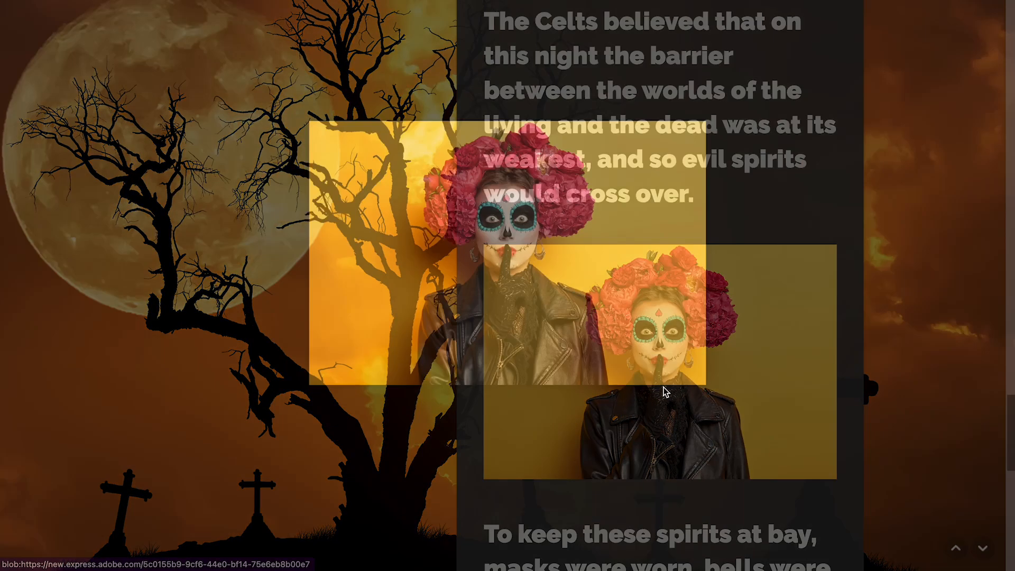
key(Escape)
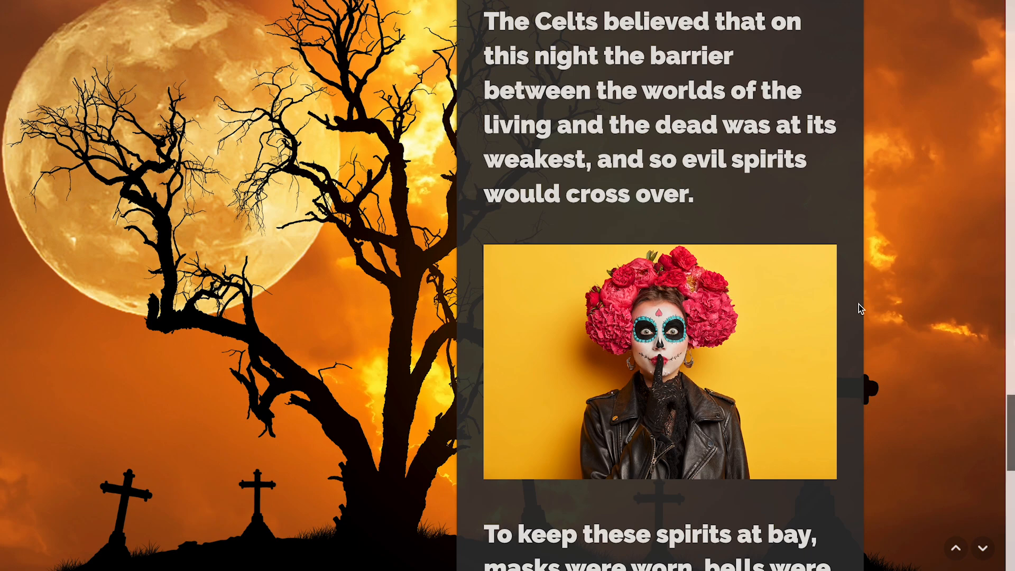
key(Down)
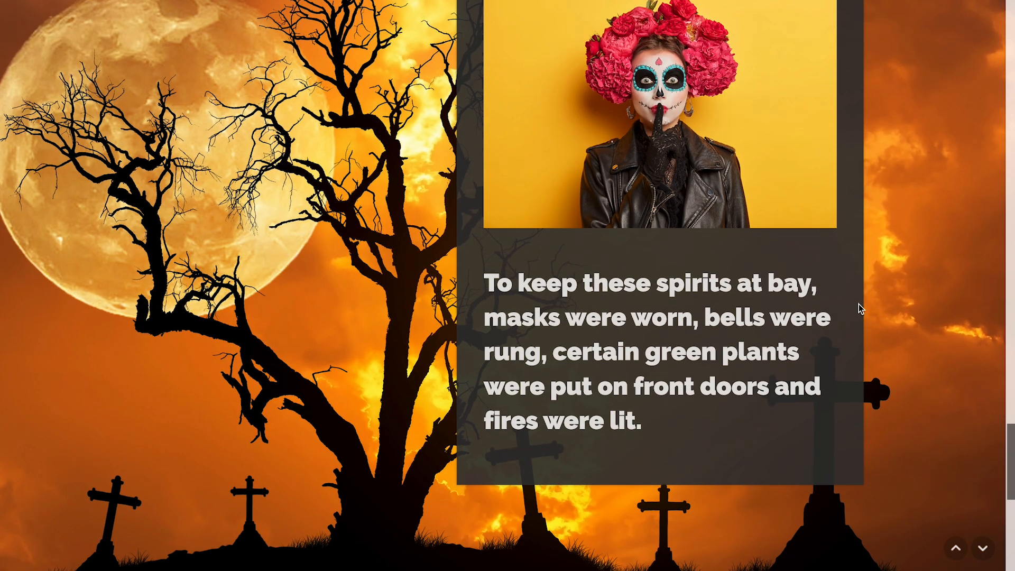
key(Escape)
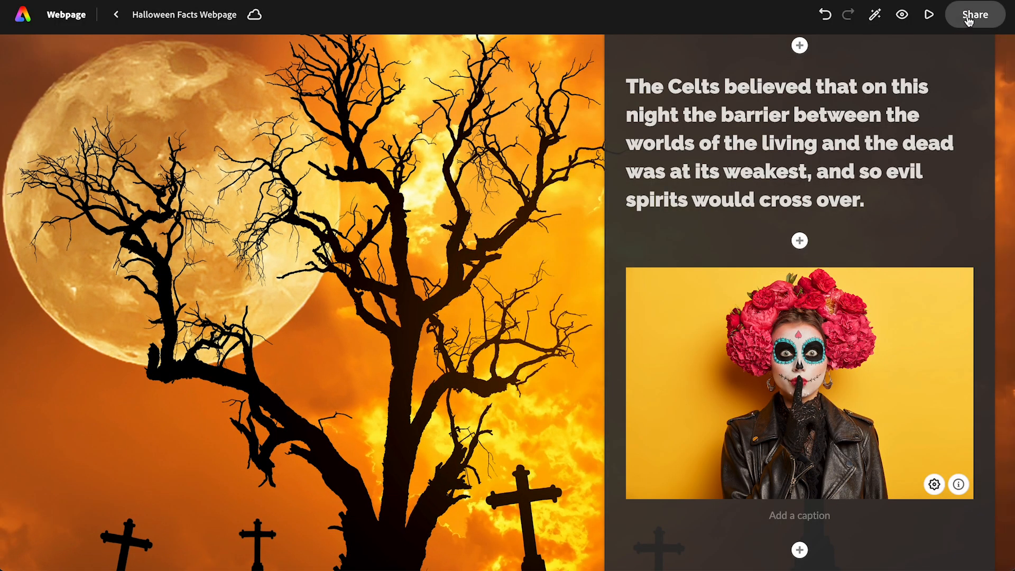
- Publish the project to the web by creating a link with the title "Halloween Facts Webpage"
click(968, 20)
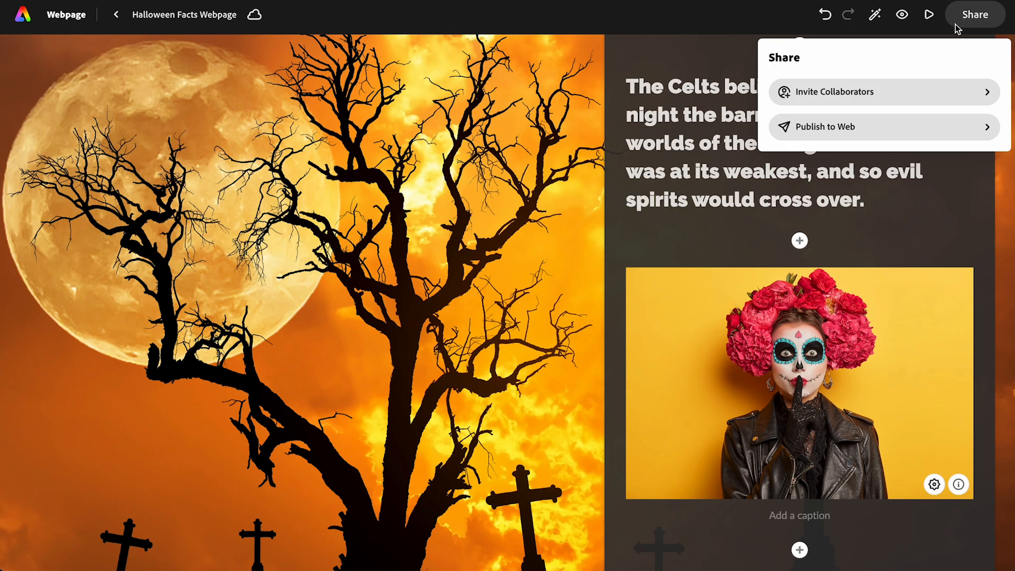
click(829, 128)
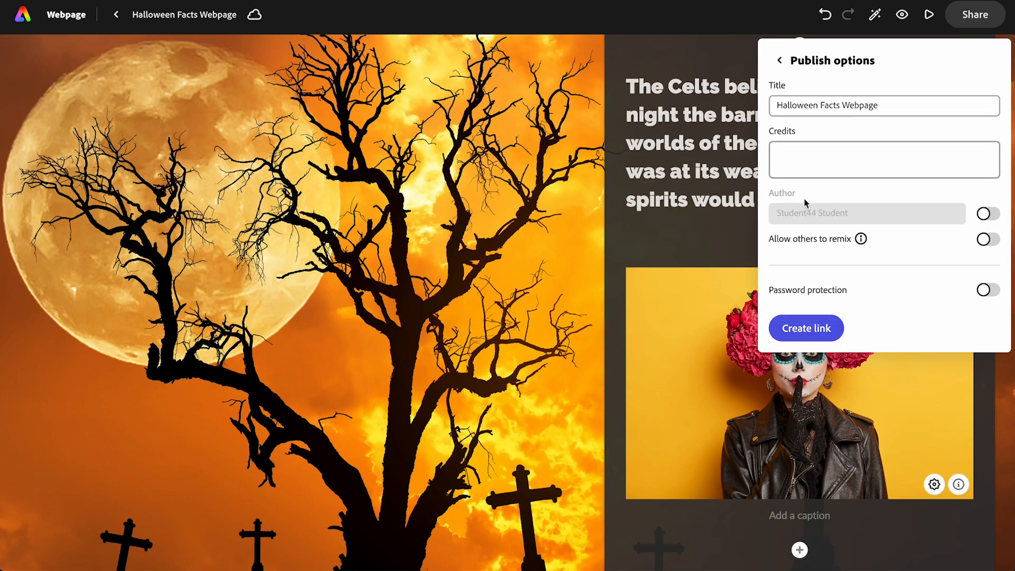
click(798, 331)
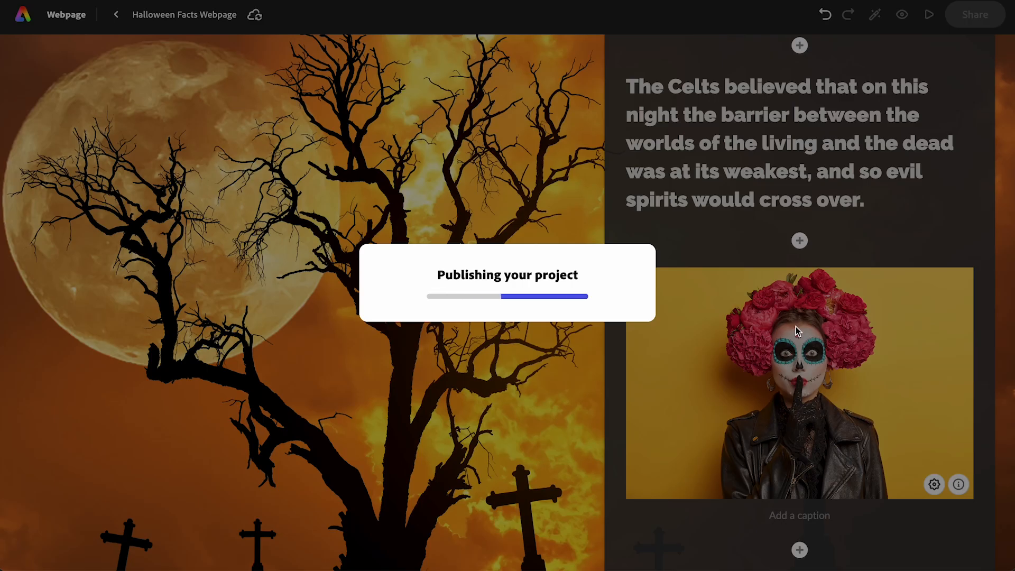